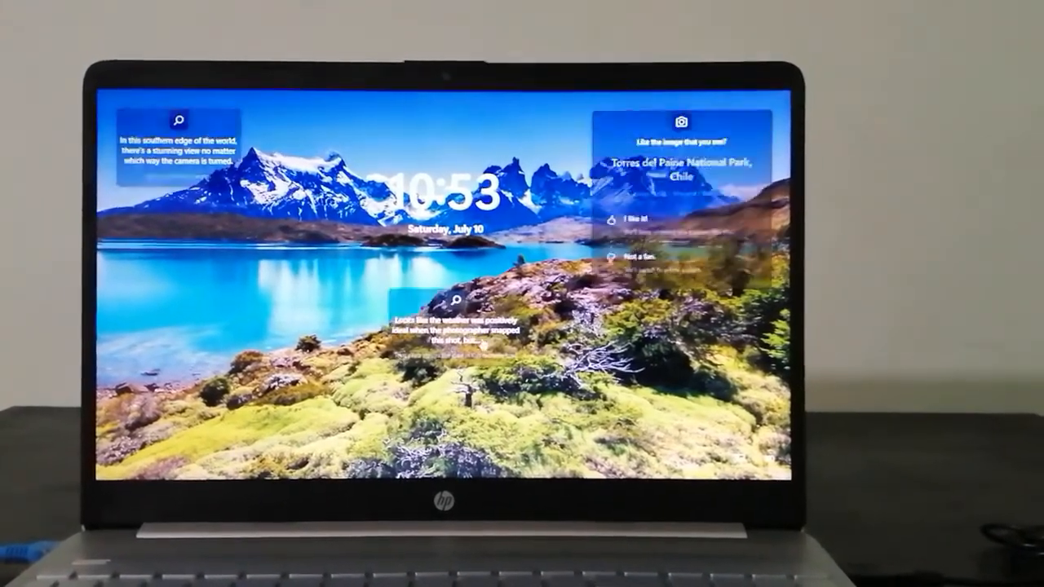
mouse_move(450, 302)
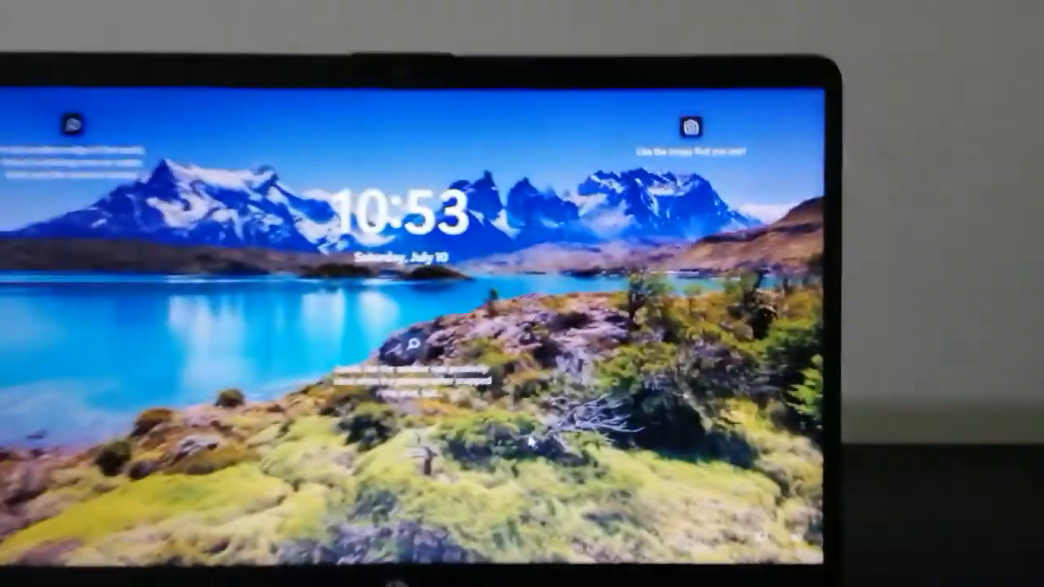
left_click(583, 432)
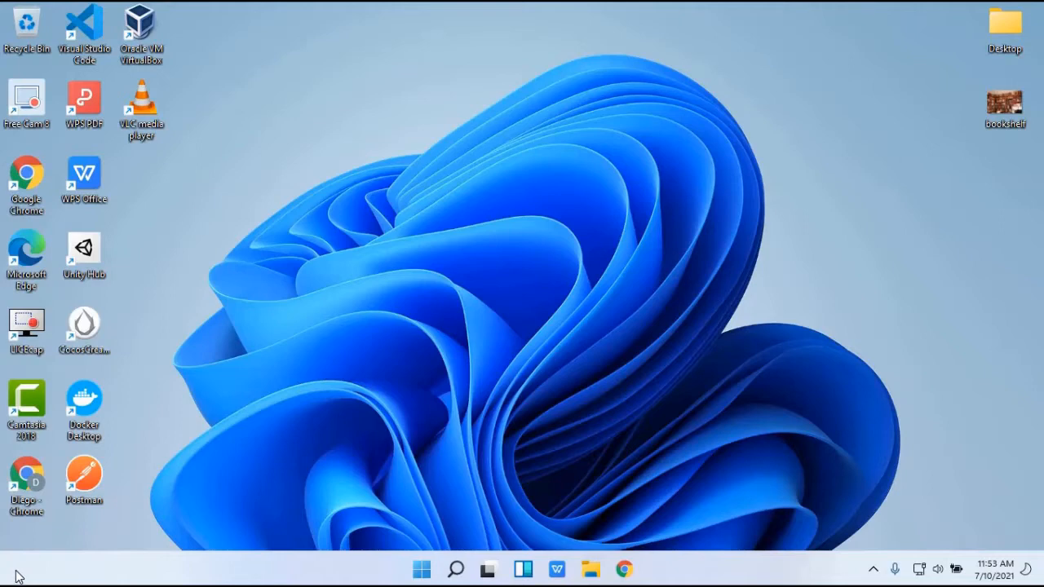
Open the Start menu, look through the full list of installed apps, and return to the pinned apps
left_click(422, 571)
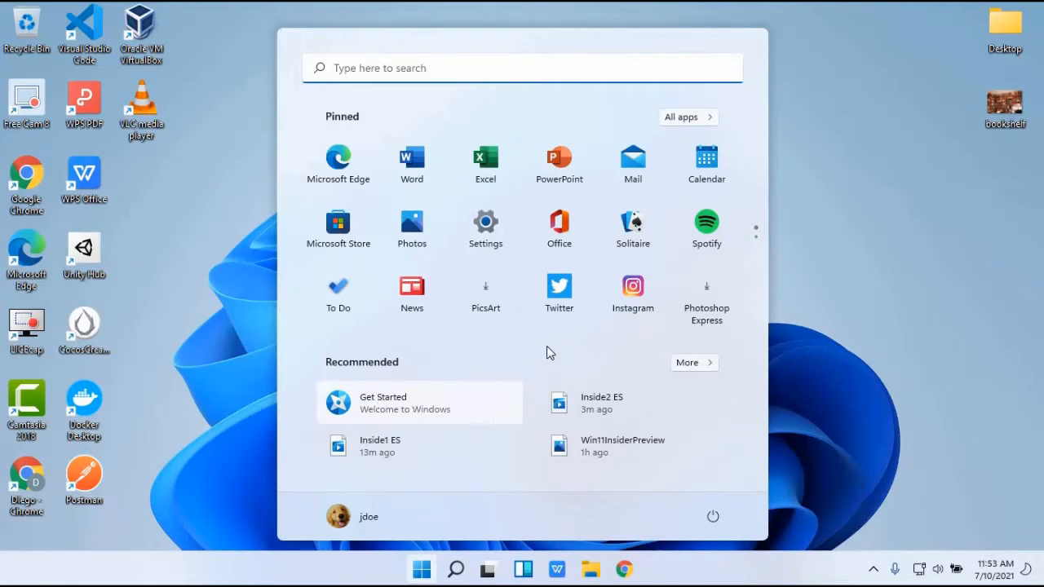
left_click(695, 120)
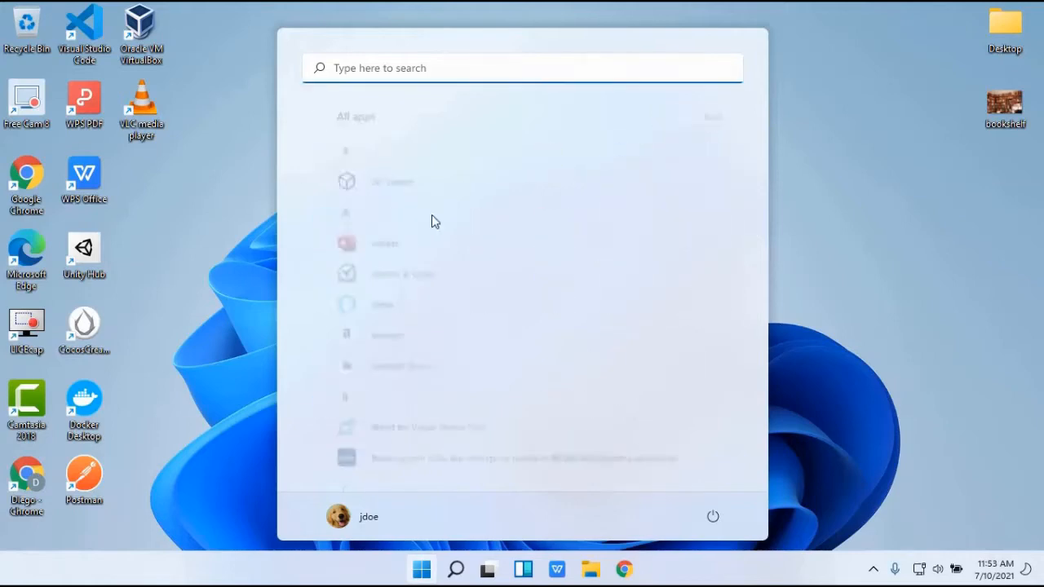
scroll(490, 222, "down", 10)
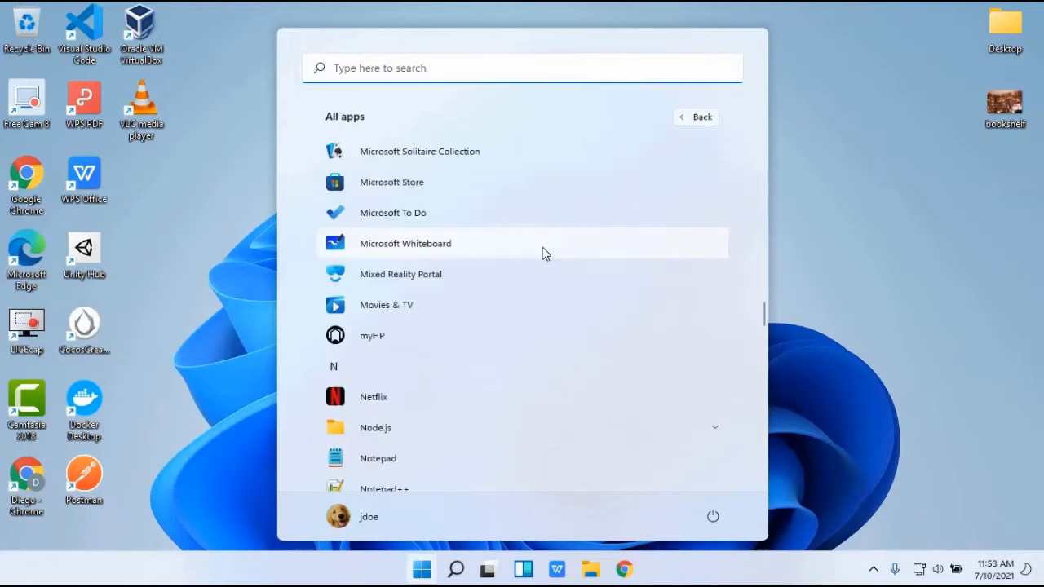
scroll(550, 238, "up", 10)
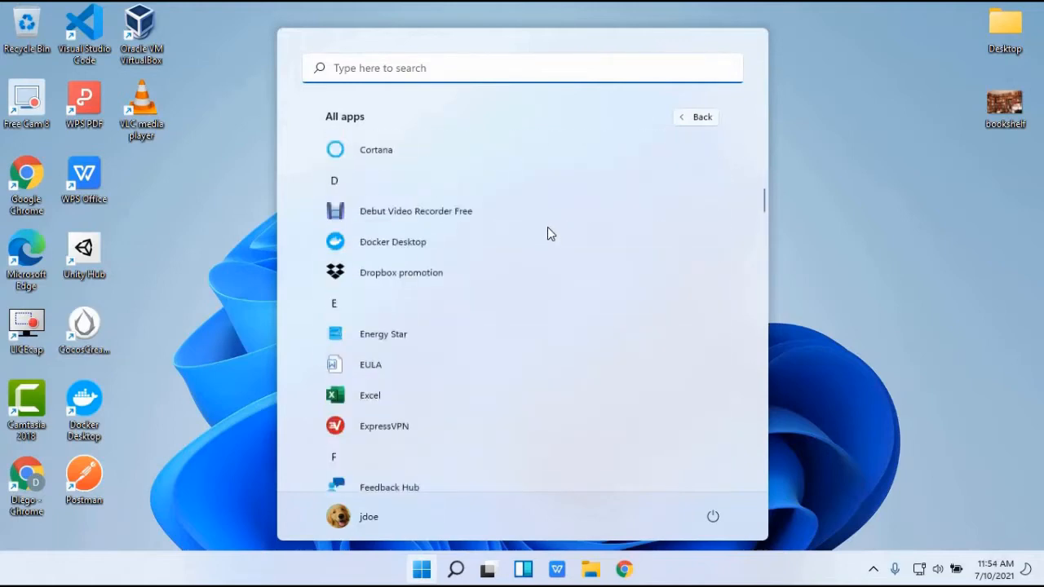
scroll(547, 228, "up", 1)
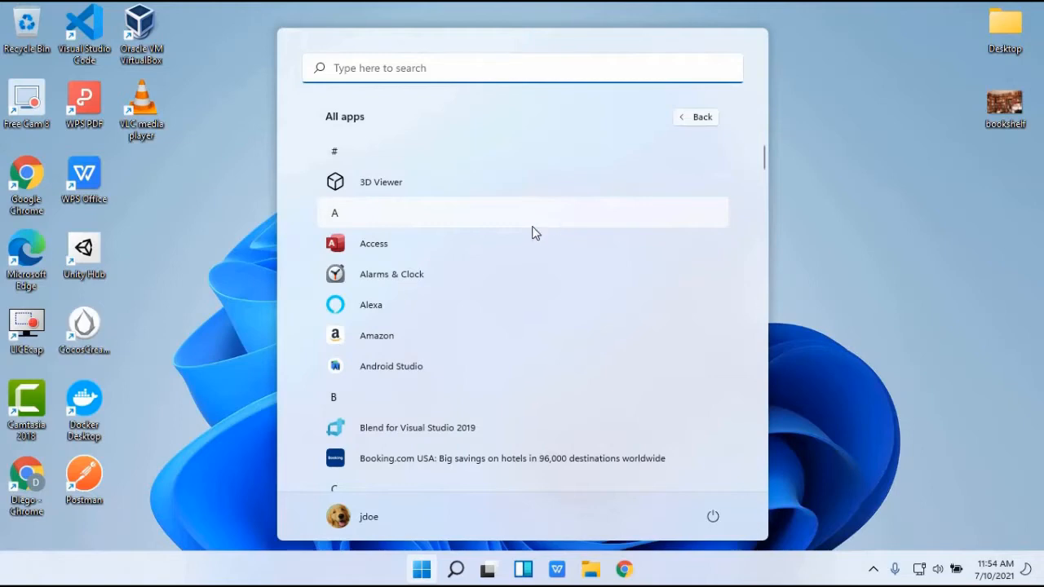
left_click(697, 118)
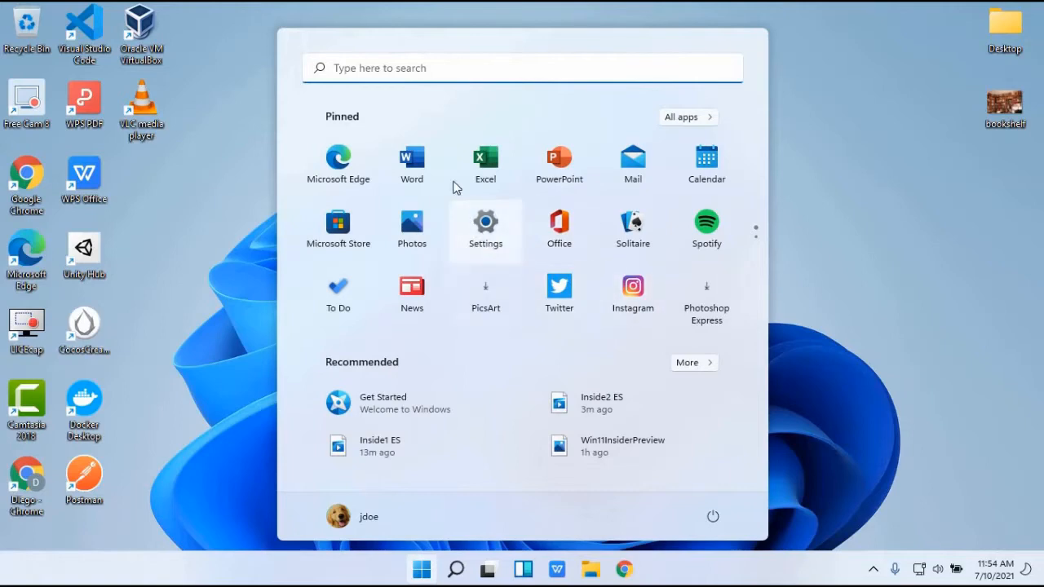
Look through the full list of recommended files and return to the main Start view
left_click(693, 365)
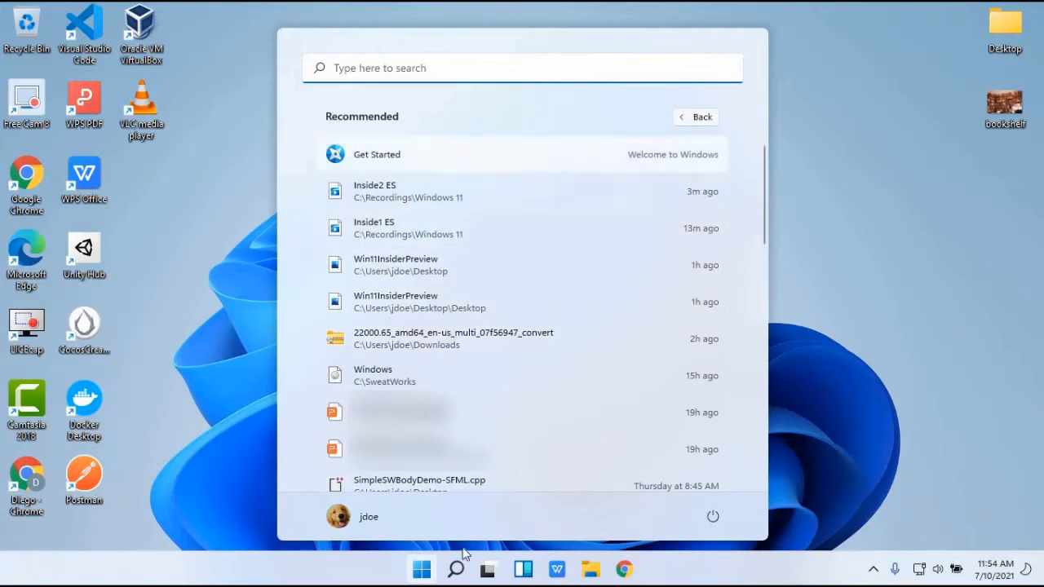
scroll(527, 301, "down", 5)
scroll(537, 283, "up", 3)
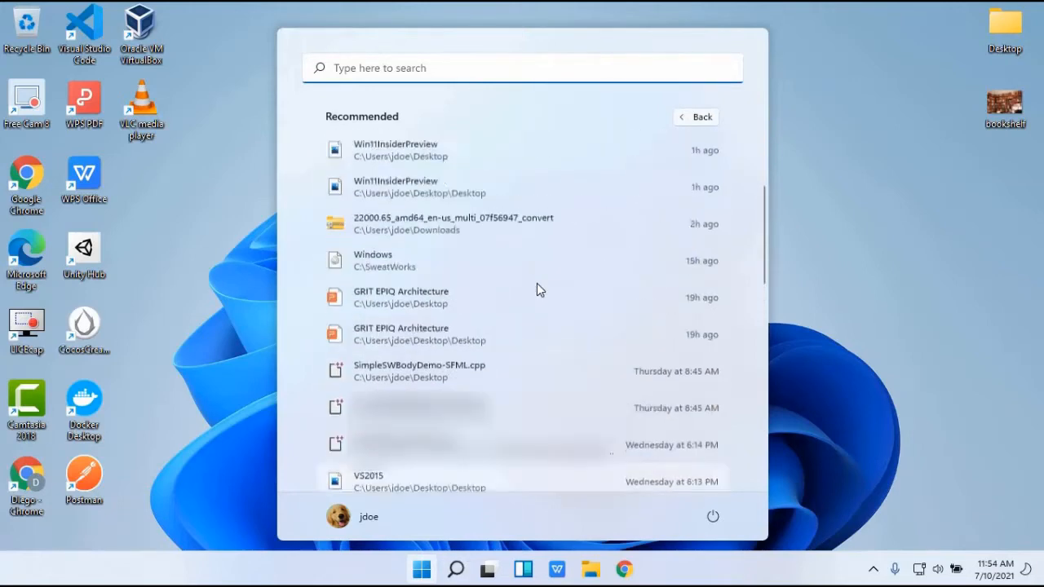
scroll(537, 283, "up", 2)
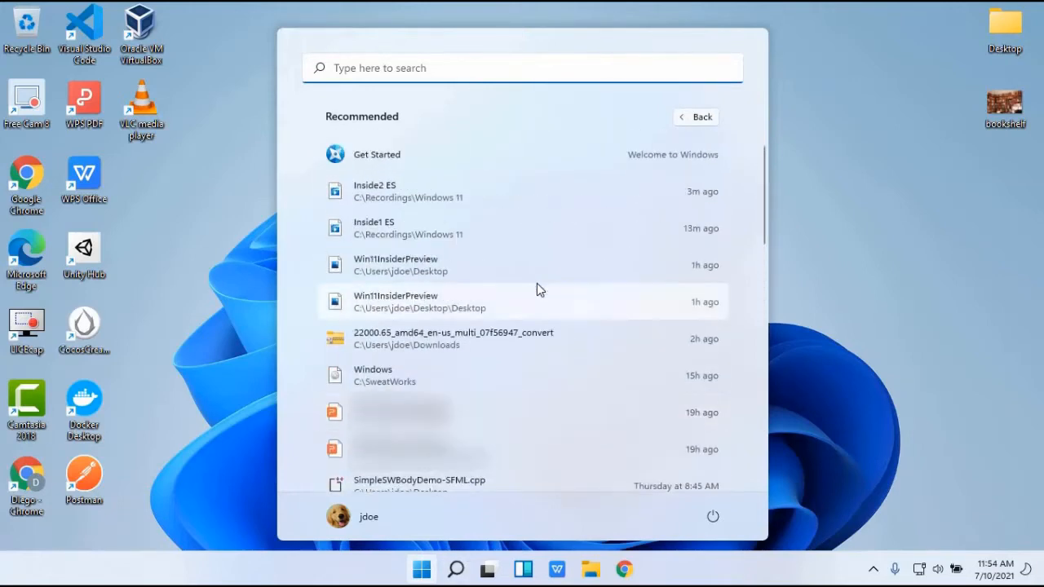
left_click(703, 118)
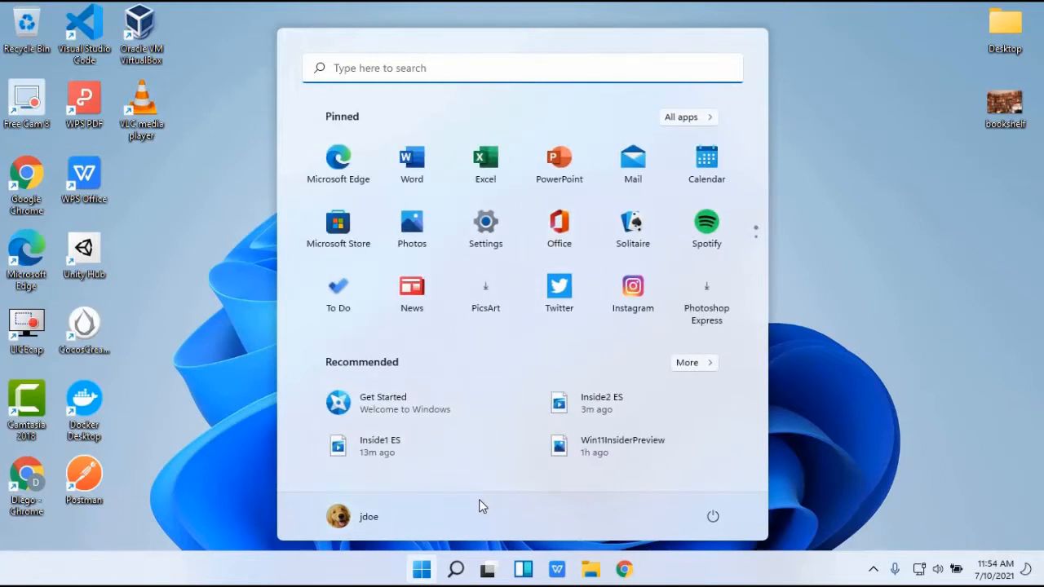
View the user account options and the power options in the Start menu, dismissing each without choosing anything
left_click(367, 525)
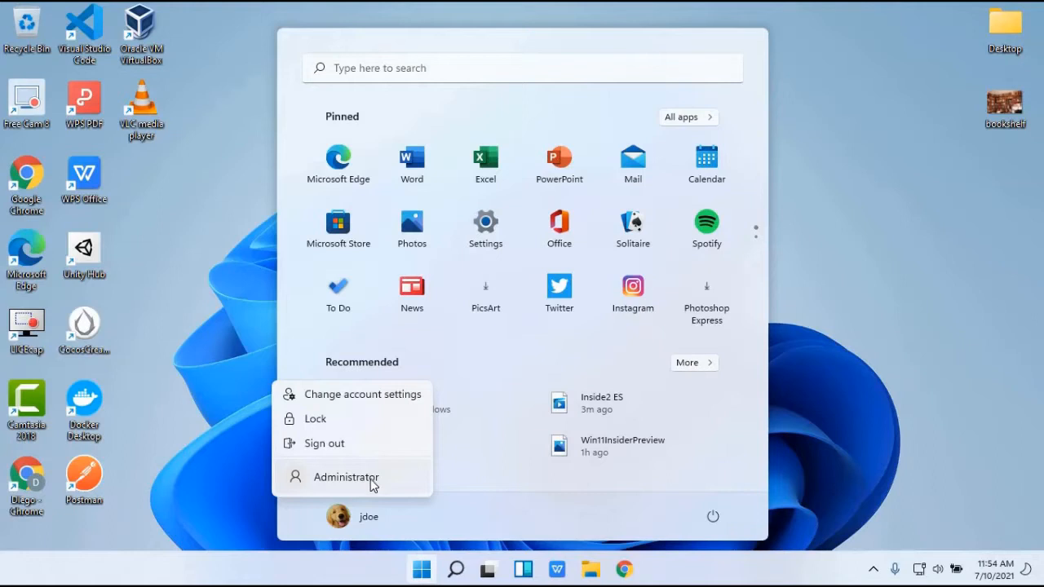
left_click(549, 509)
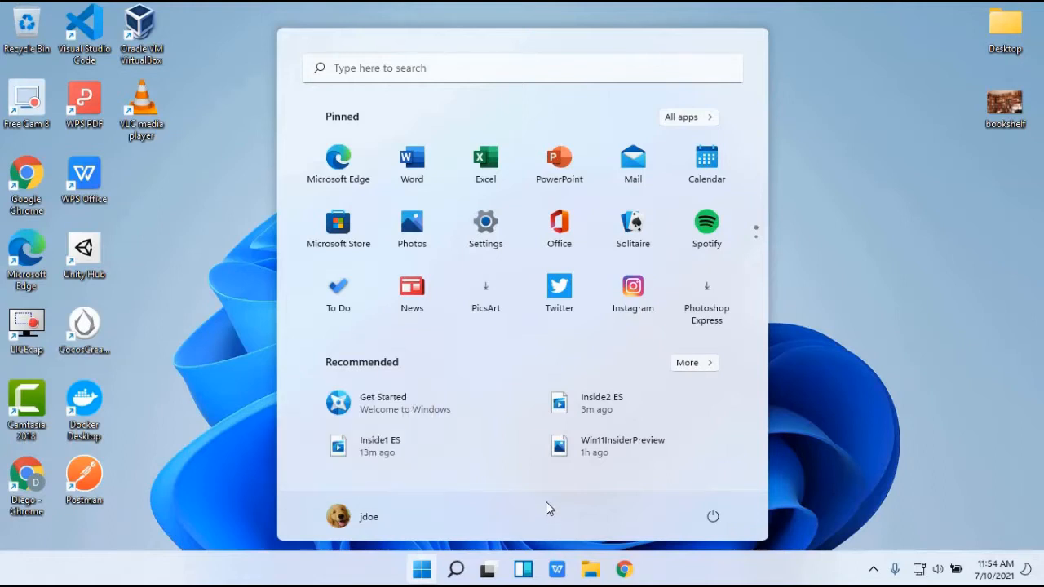
left_click(714, 523)
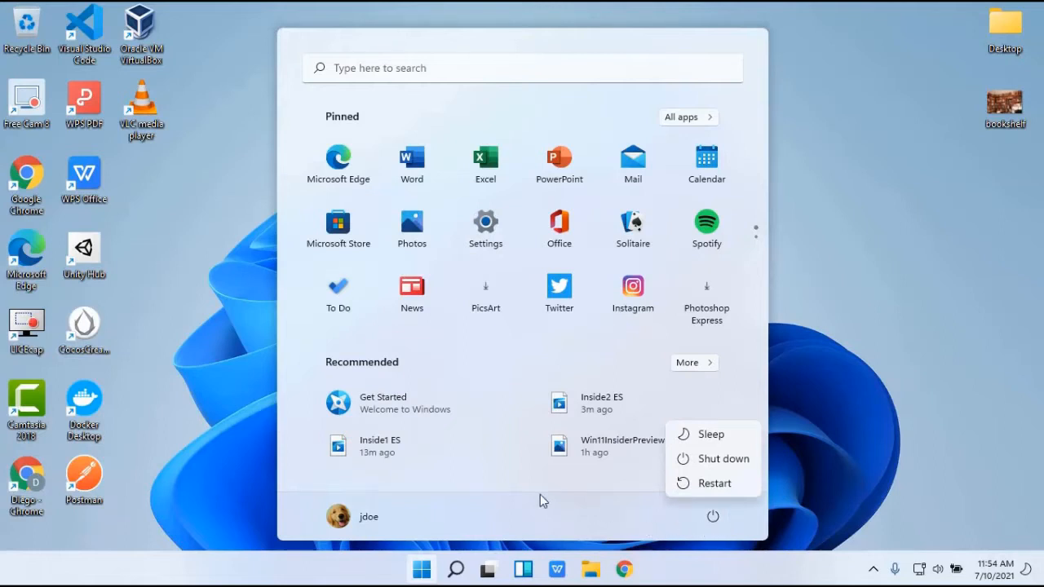
left_click(523, 514)
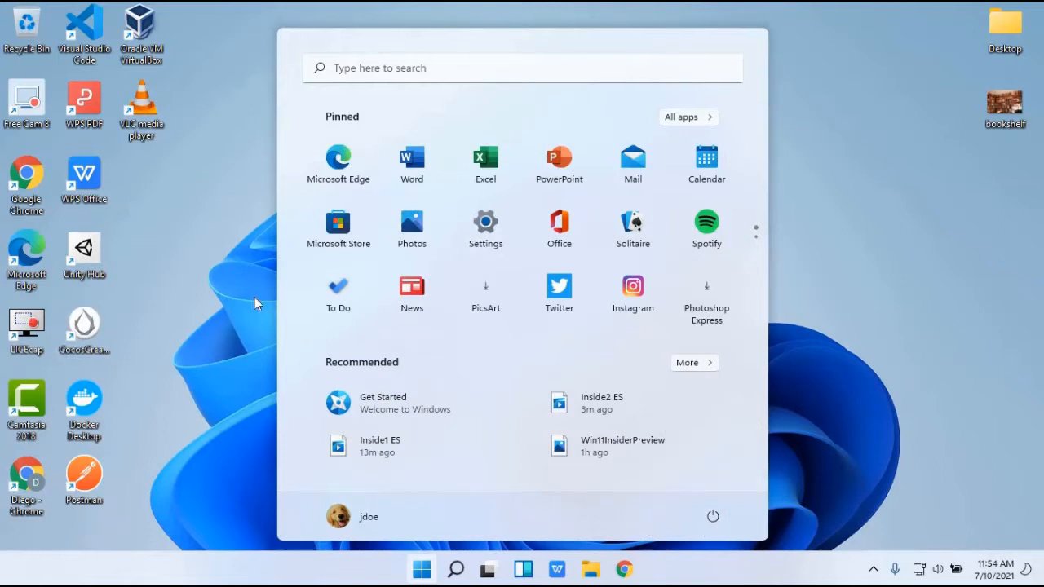
Compare the search view reached from the Start menu with the one reached from the taskbar, and return to Start
left_click(457, 69)
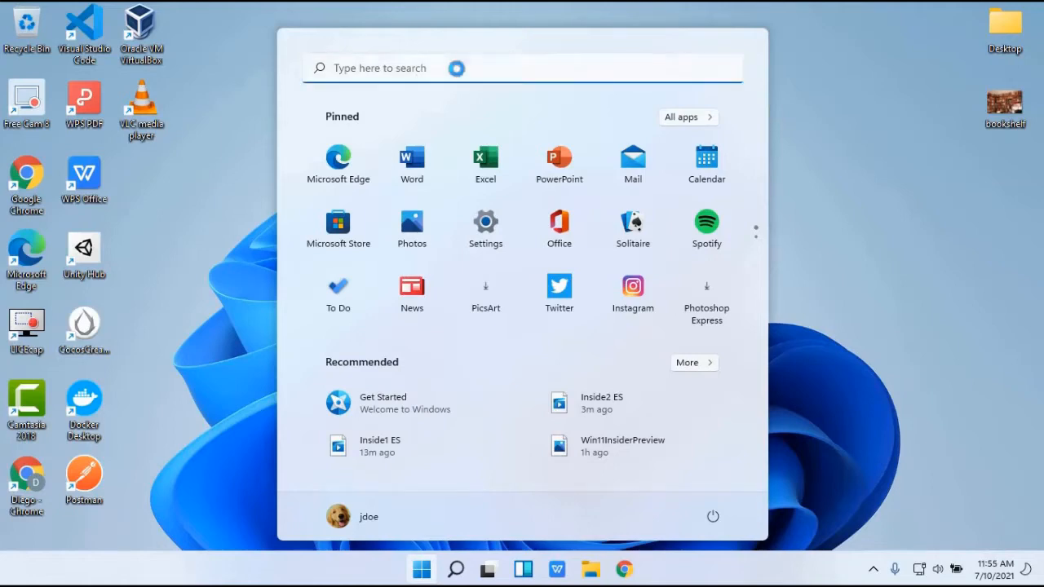
left_click(422, 569)
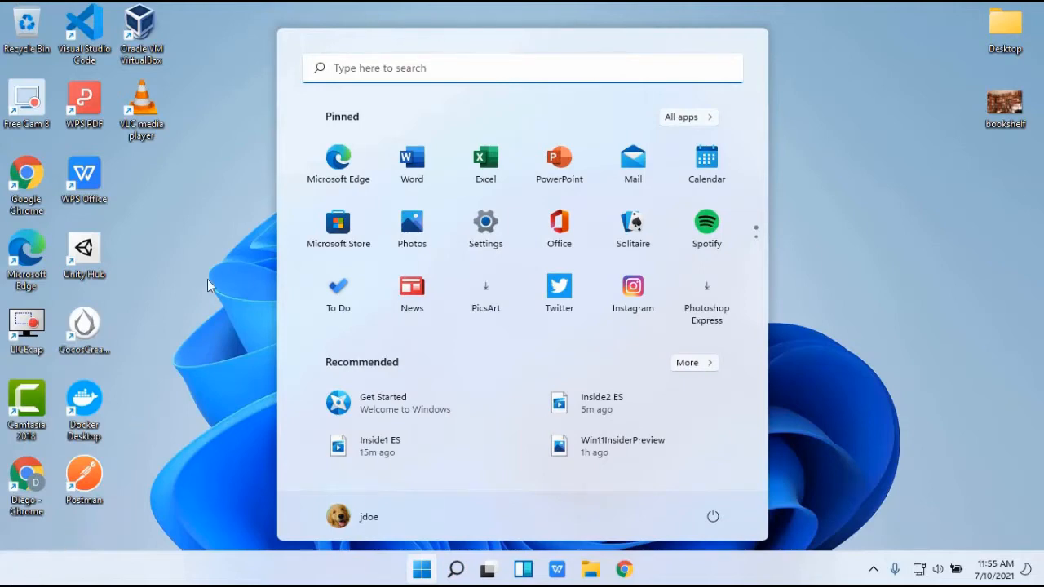
left_click(410, 72)
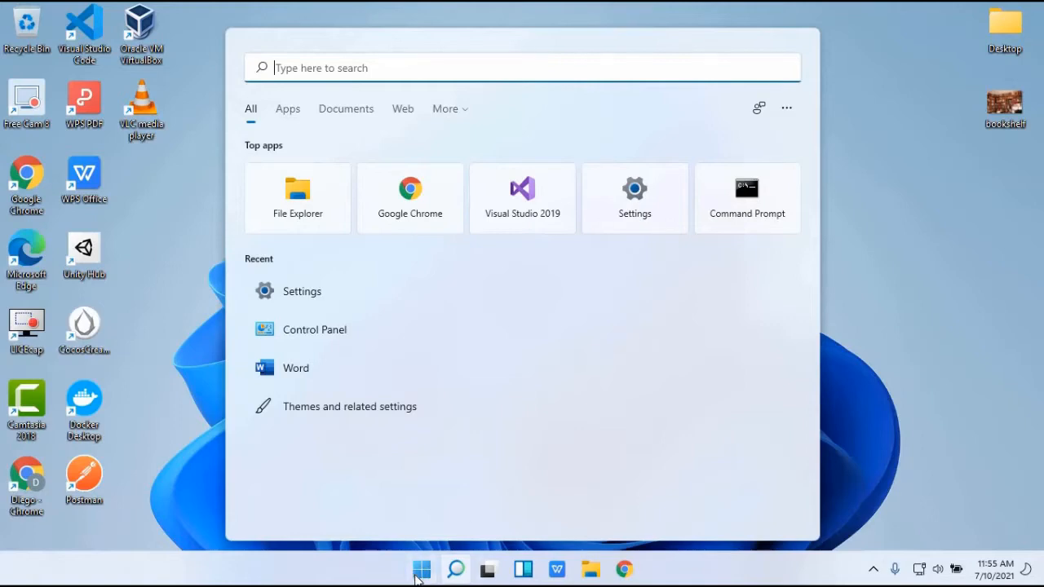
left_click(421, 569)
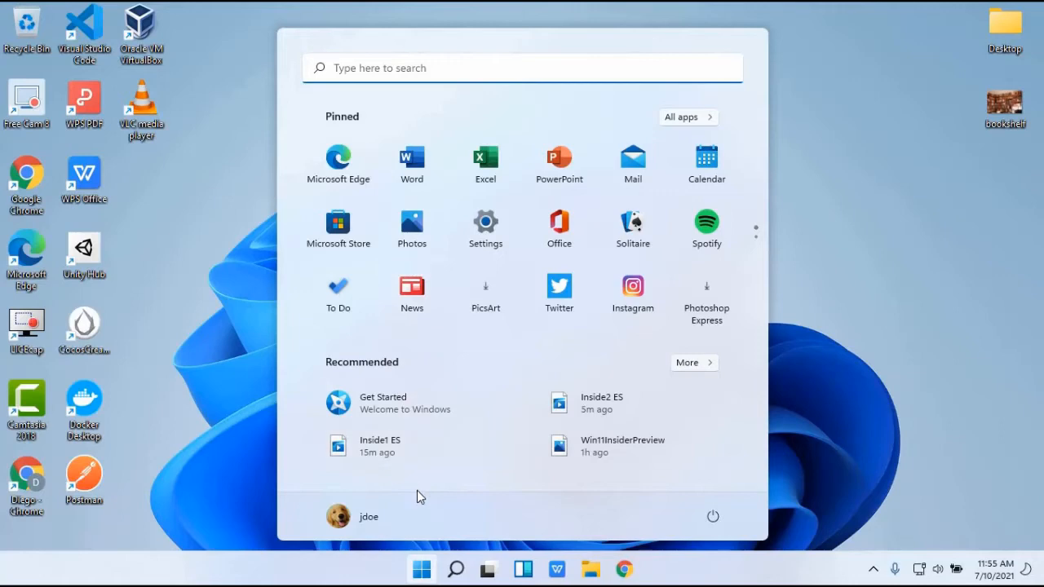
left_click(457, 571)
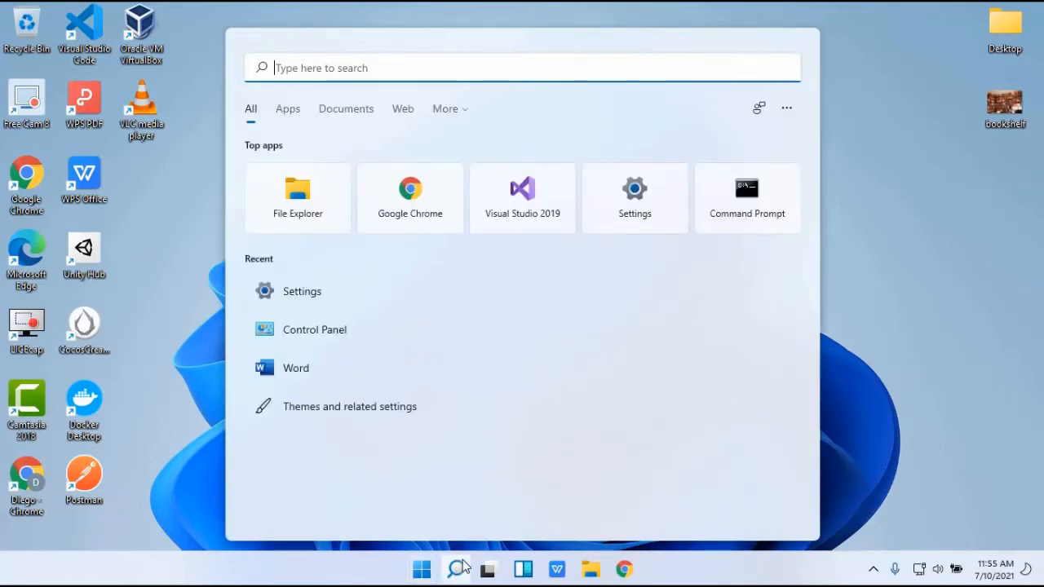
left_click(422, 571)
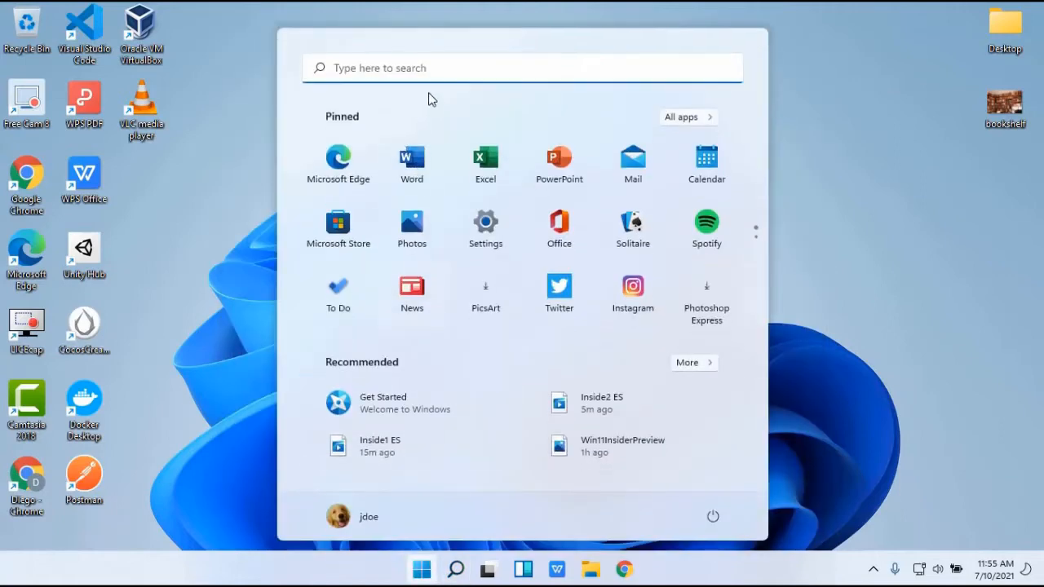
Search for "vis" from Start, launch Visual Studio Code from the results, and close it
left_click(451, 72)
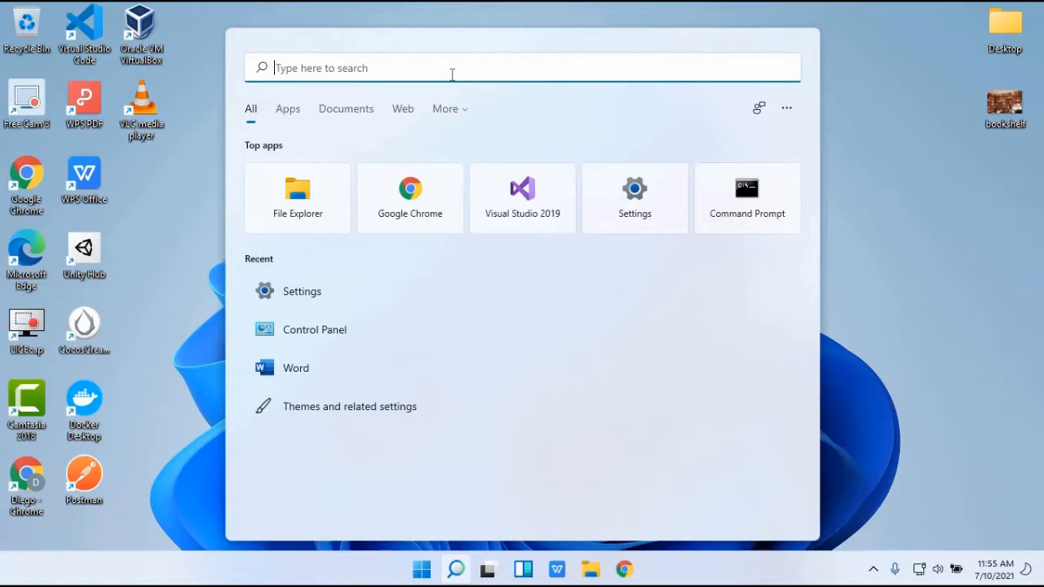
type("vis")
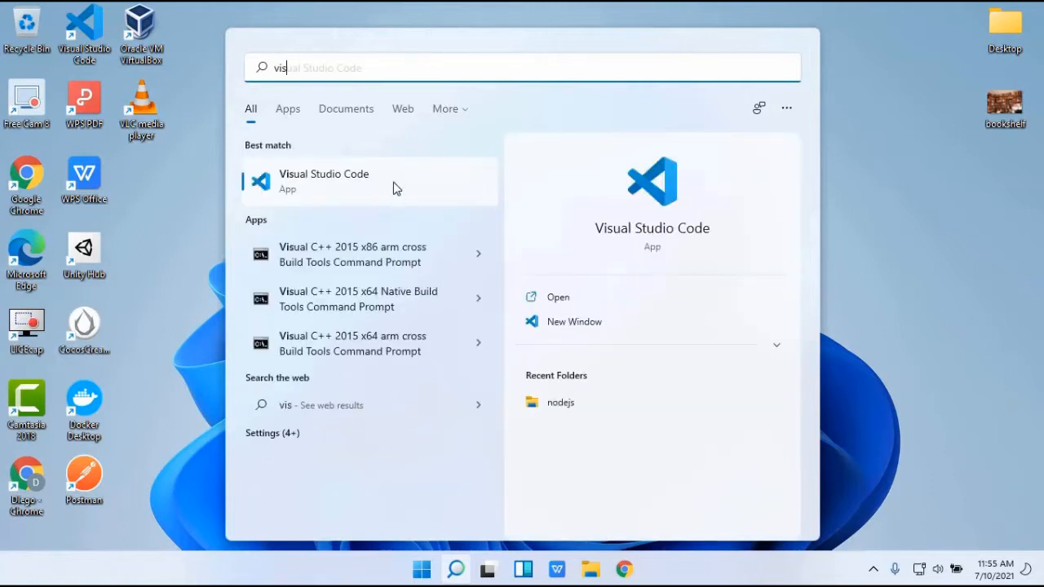
left_click(622, 237)
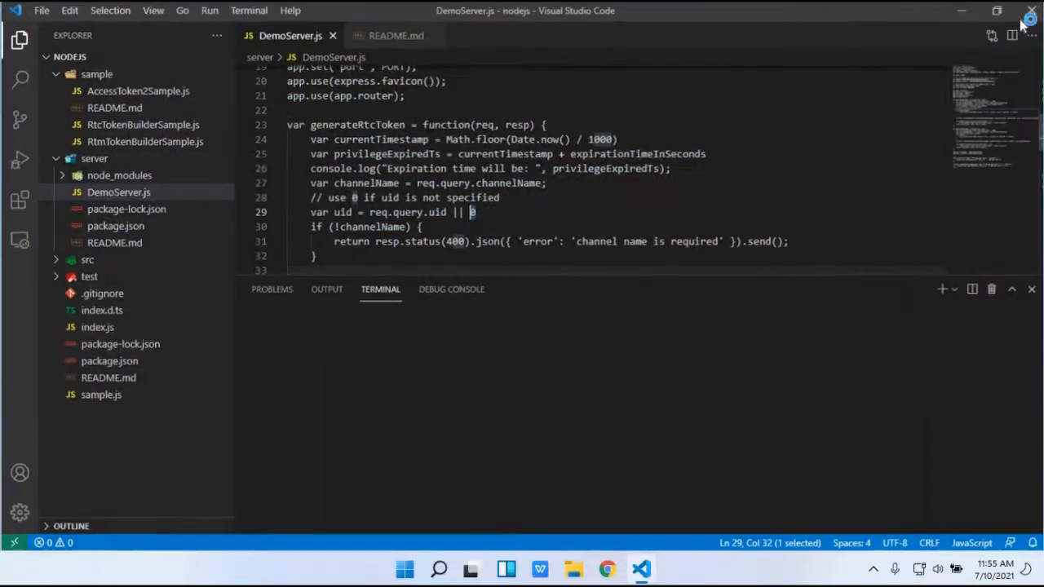
left_click(1025, 18)
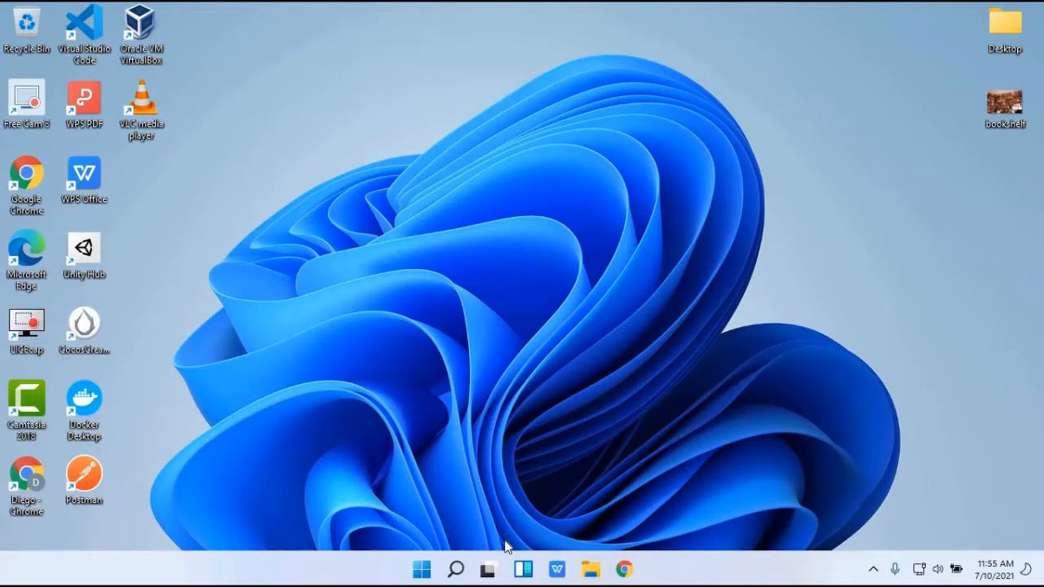
Switch to the virtual desktop Desktop 2 and minimize its File Explorer window
mouse_move(490, 574)
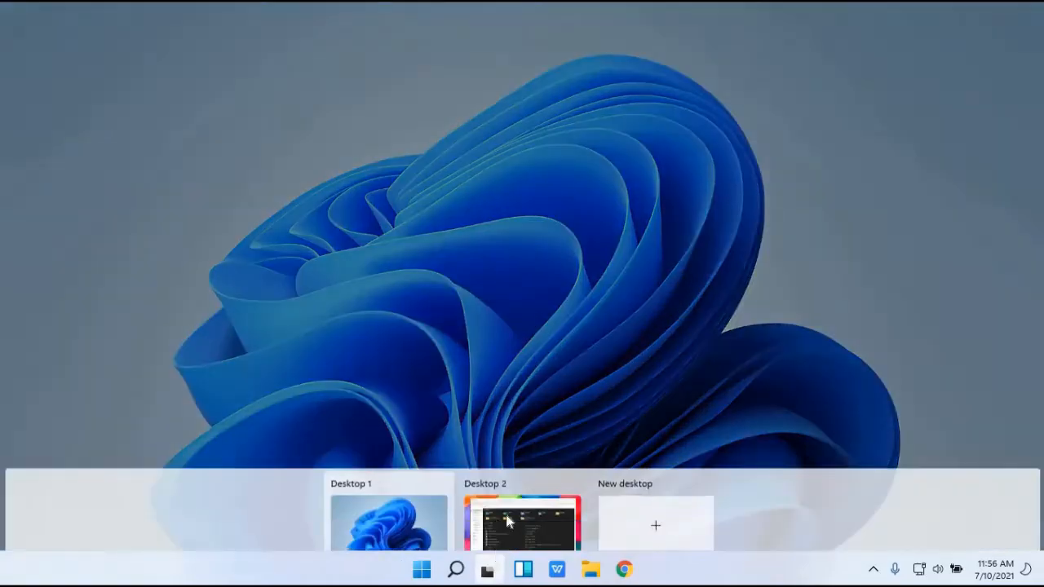
left_click(523, 491)
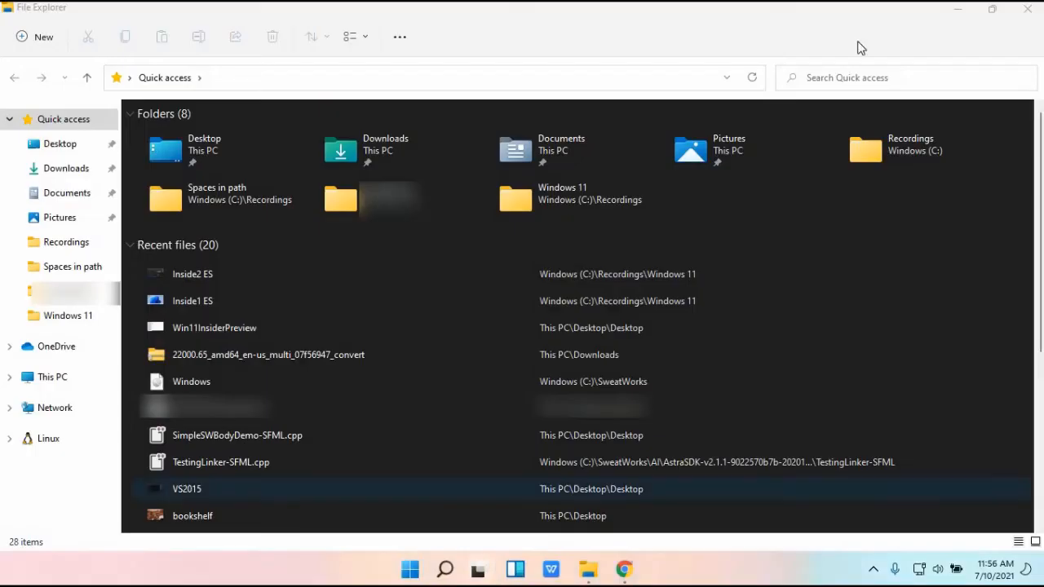
left_click(960, 10)
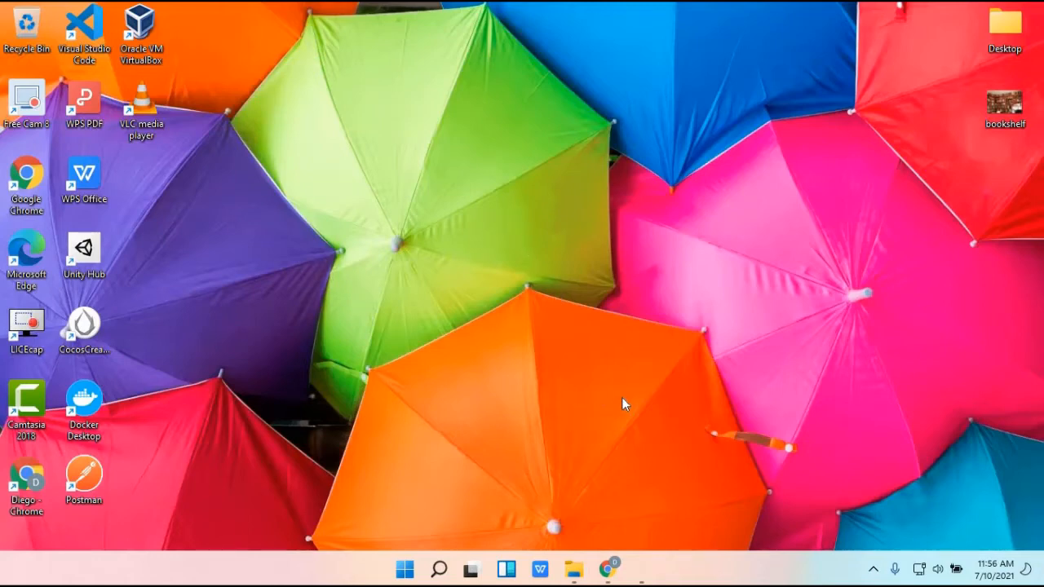
View the Google Chrome and File Explorer windows running on Desktop 2, minimizing each one again
left_click(608, 568)
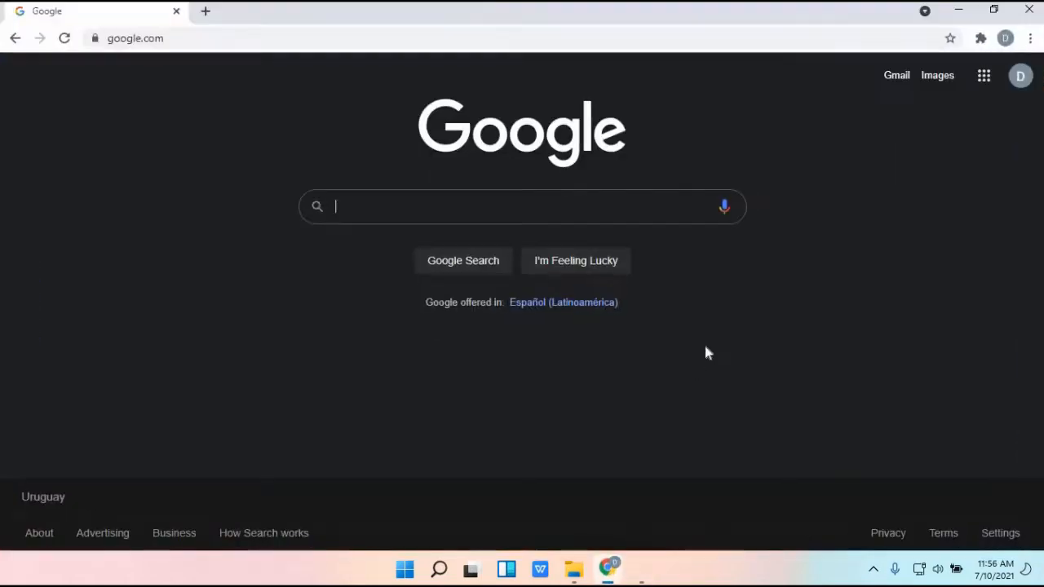
left_click(960, 12)
left_click(574, 568)
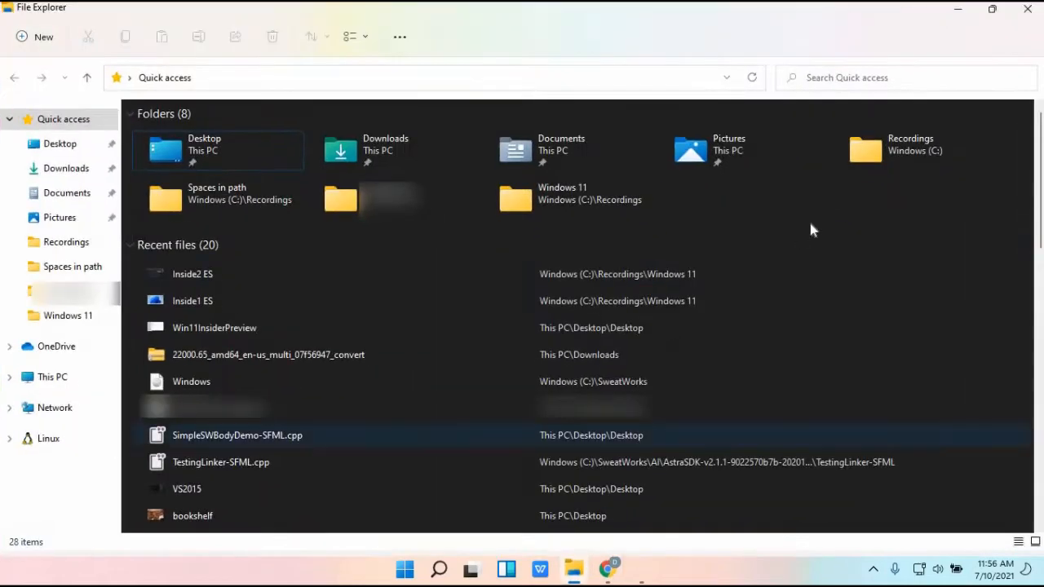
left_click(960, 12)
mouse_move(608, 572)
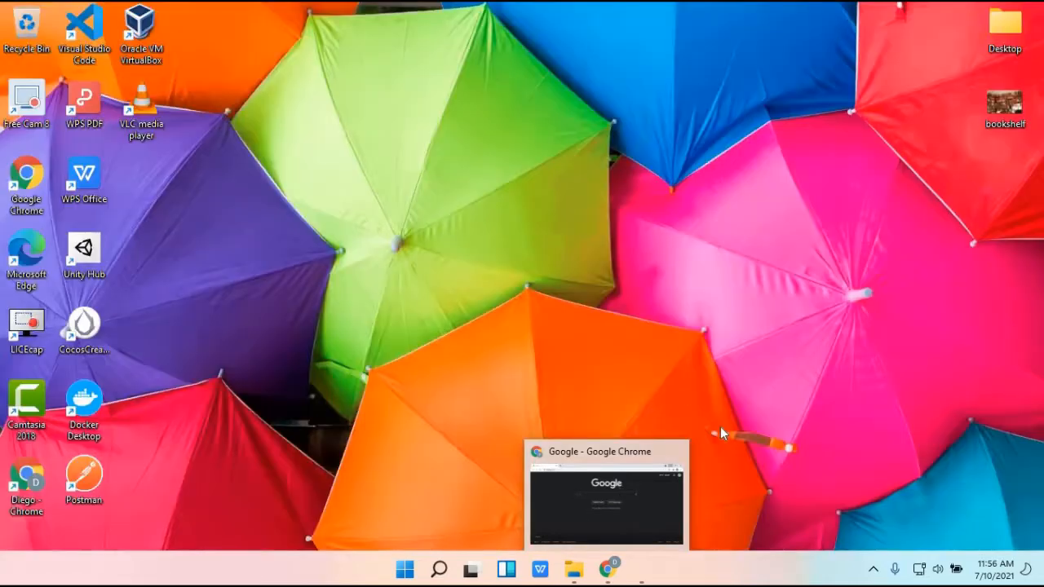
On Desktop 1, open Word with a blank document and maximize its window
left_click(405, 568)
left_click(431, 163)
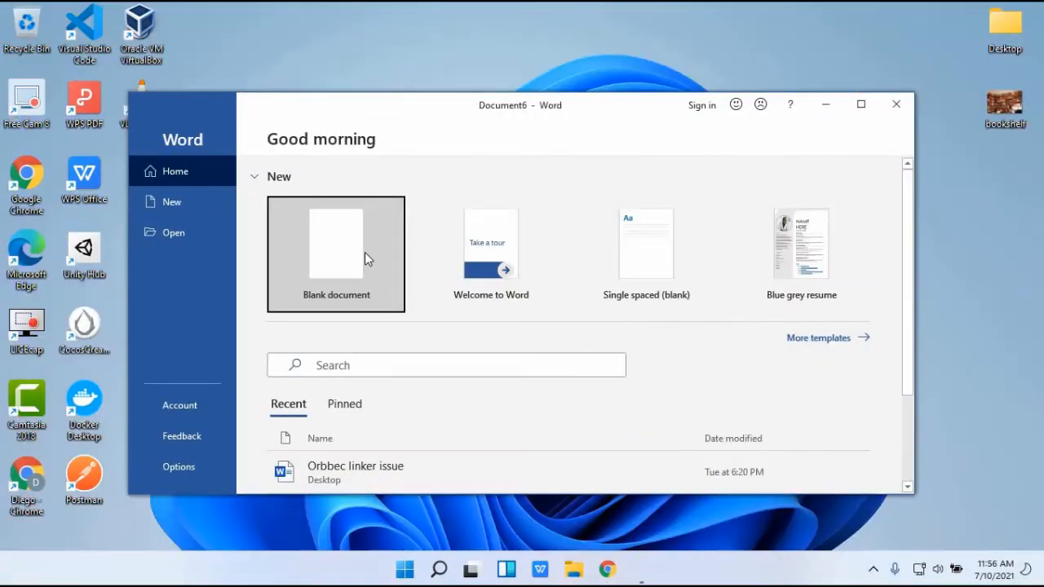
left_click(365, 252)
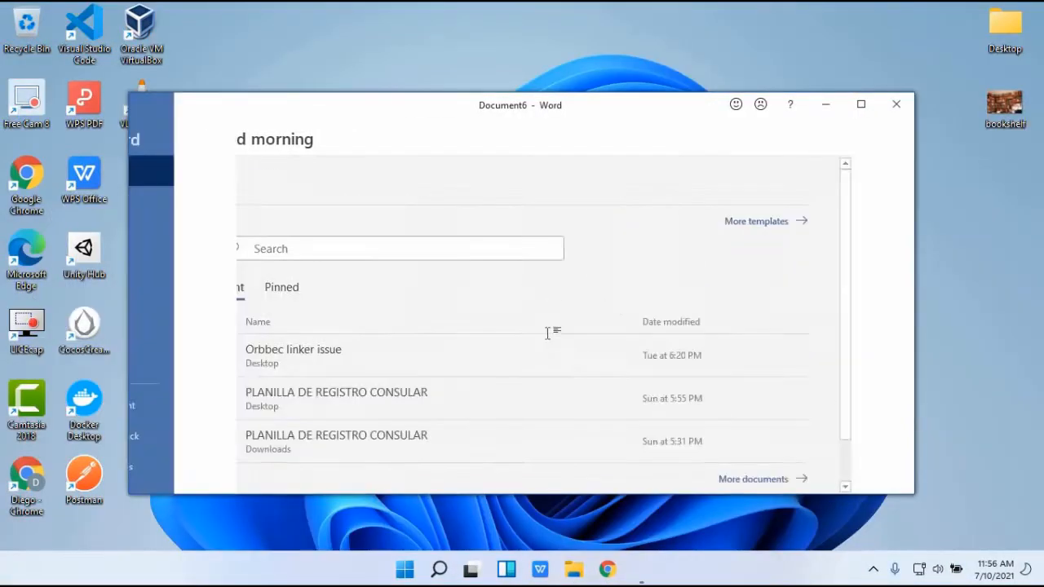
left_click(861, 105)
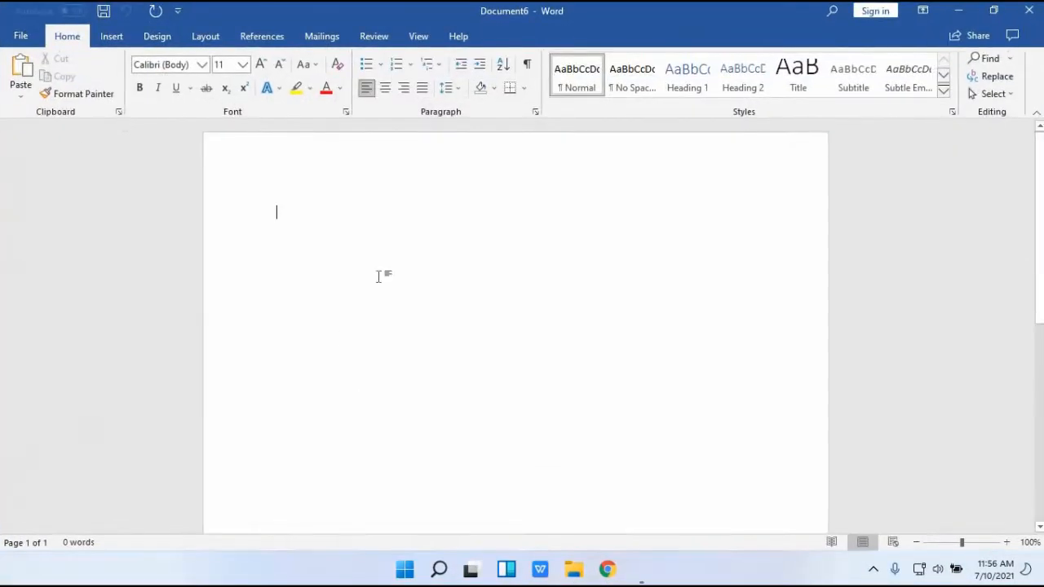
Switch to the virtual desktop Desktop 2, then launch VLC media player there and maximize its window
left_click(471, 569)
left_click(506, 497)
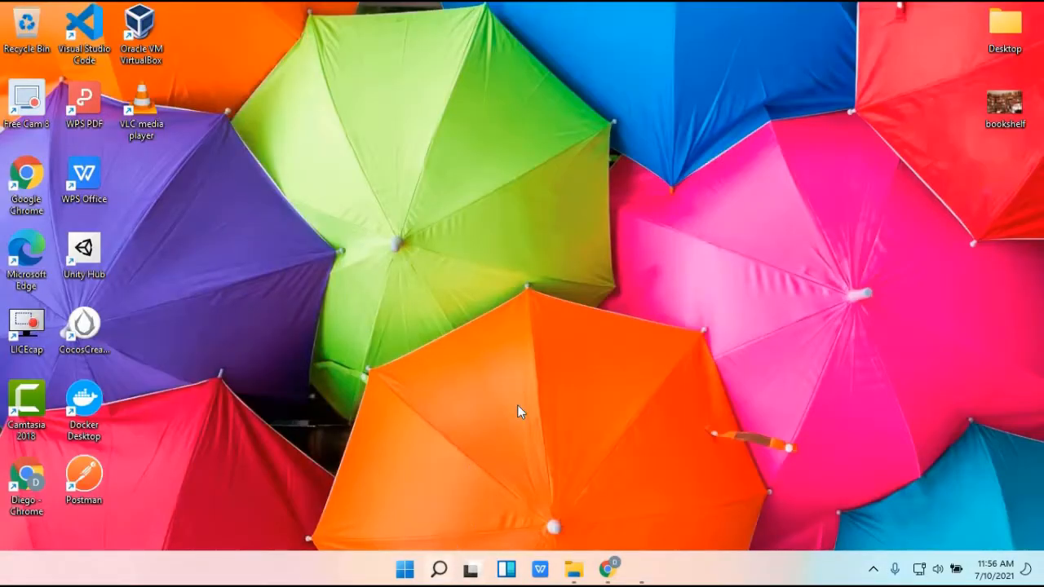
left_click(470, 569)
left_click(528, 496)
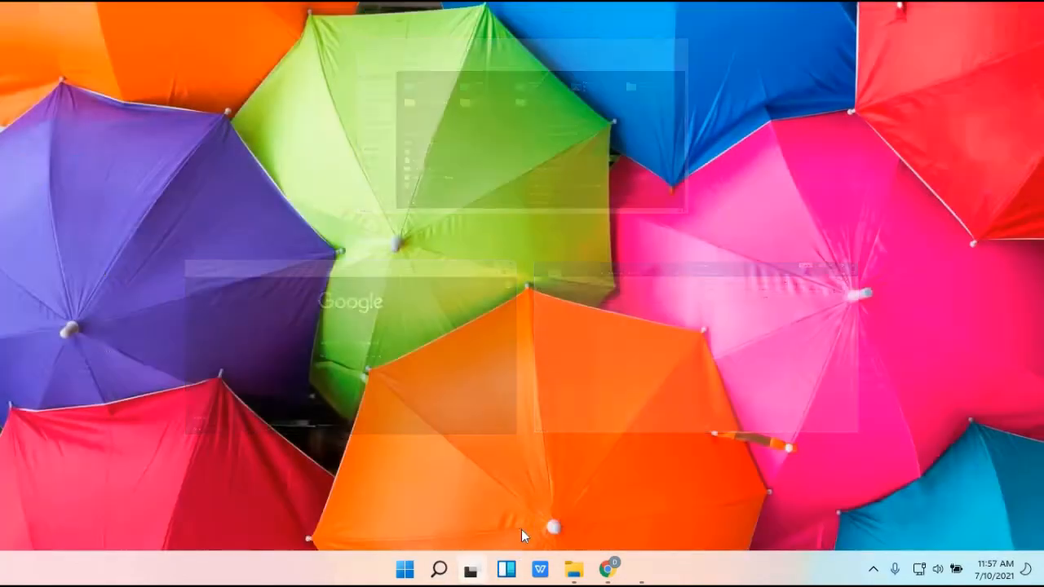
mouse_move(572, 574)
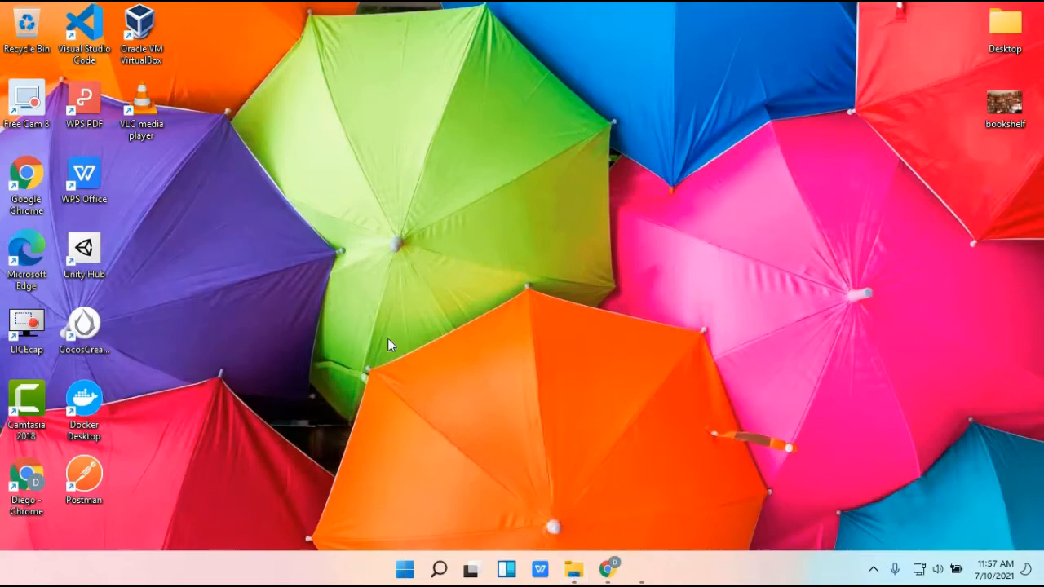
double_click(149, 107)
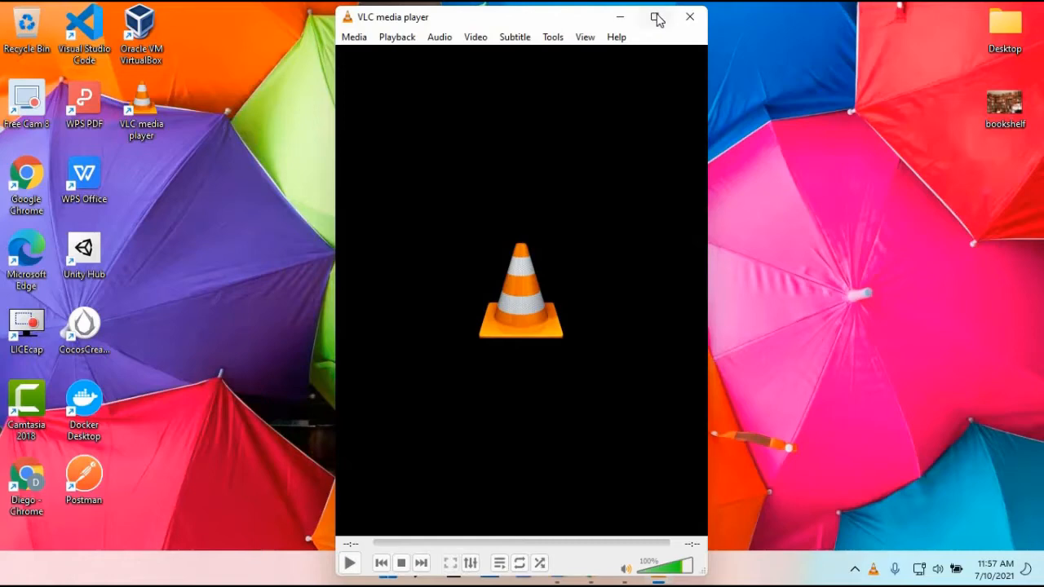
mouse_move(656, 16)
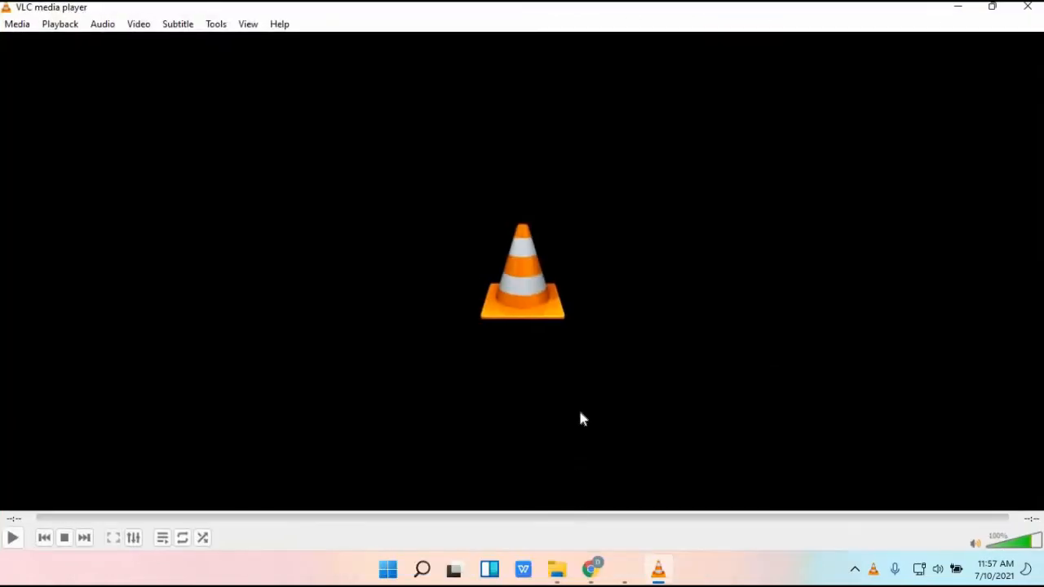
Return to Desktop 1 and close the blank Word document
left_click(454, 570)
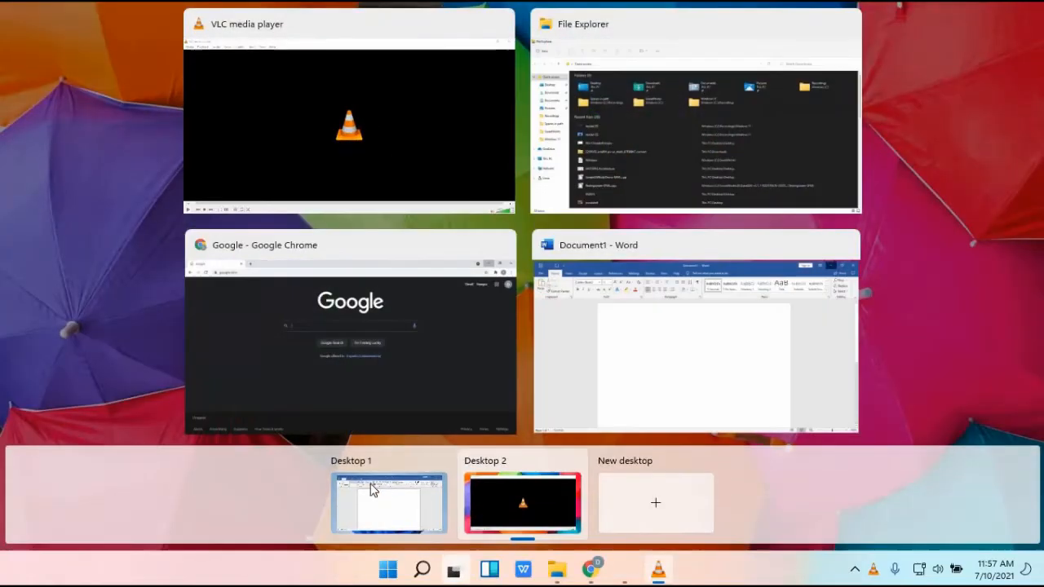
left_click(377, 486)
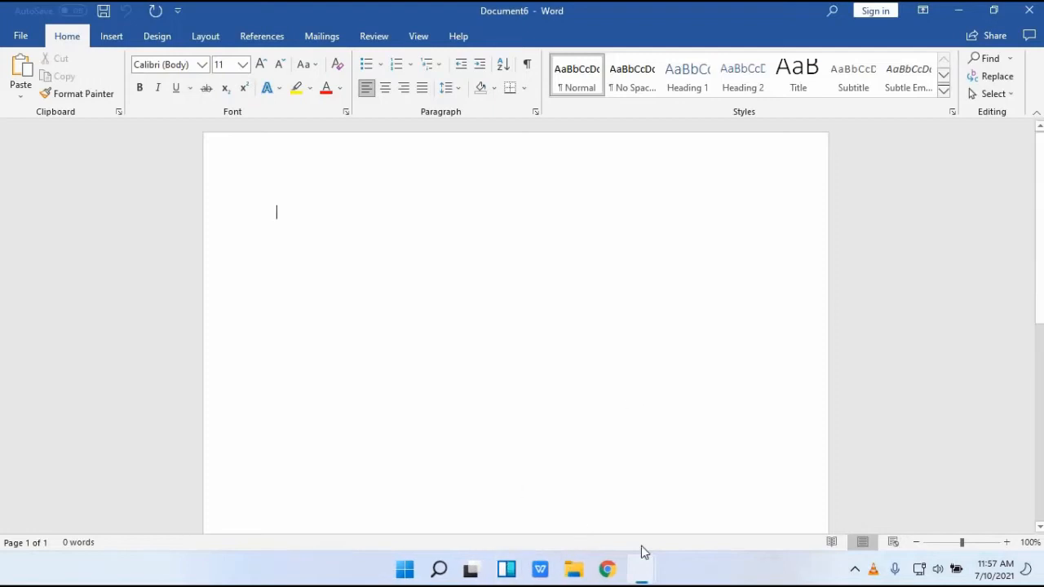
left_click(1033, 13)
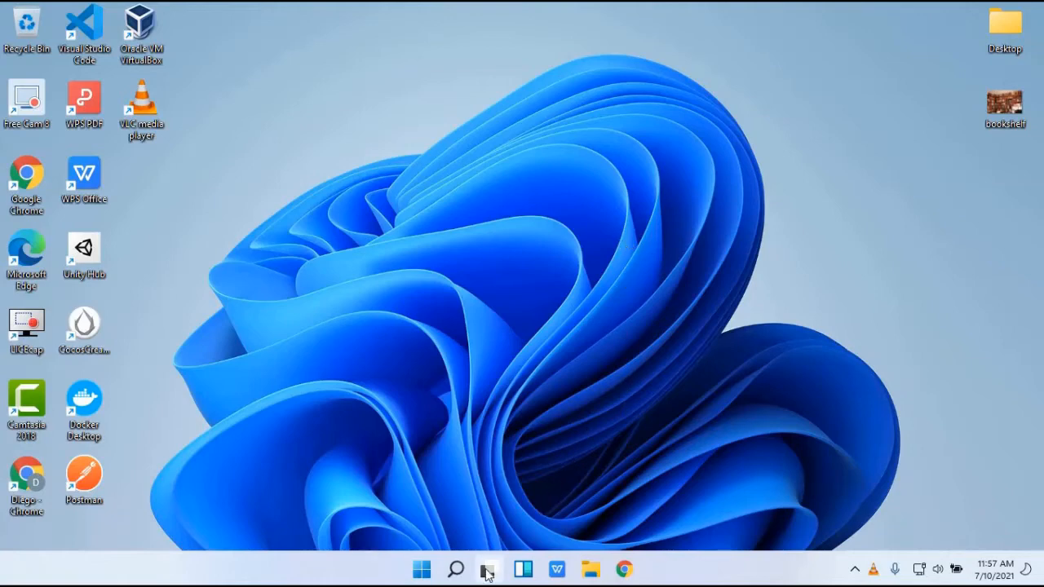
View the VLC media player and File Explorer windows on Desktop 2, and return to Desktop 1
mouse_move(487, 572)
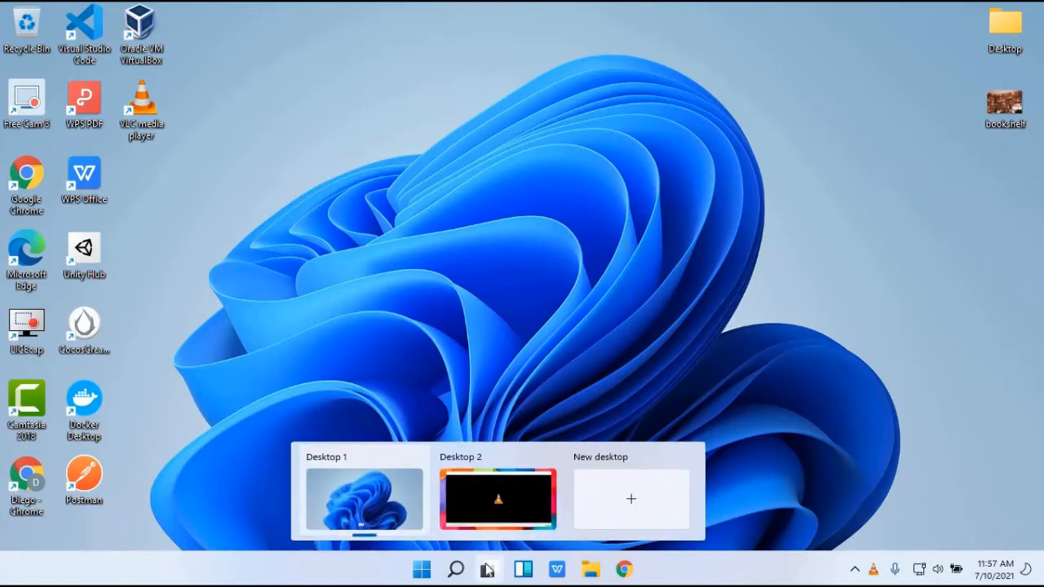
left_click(509, 495)
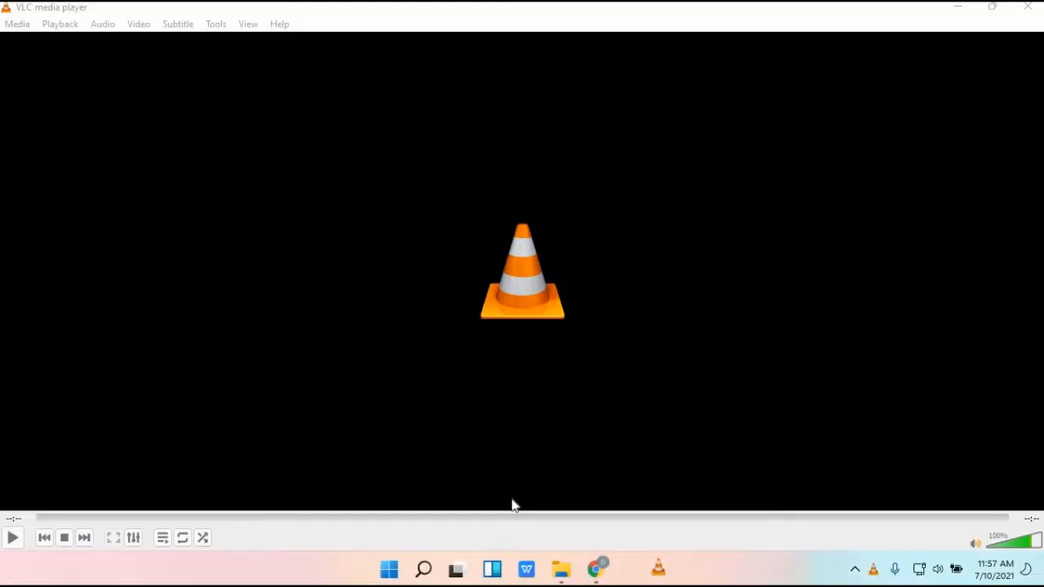
left_click(558, 571)
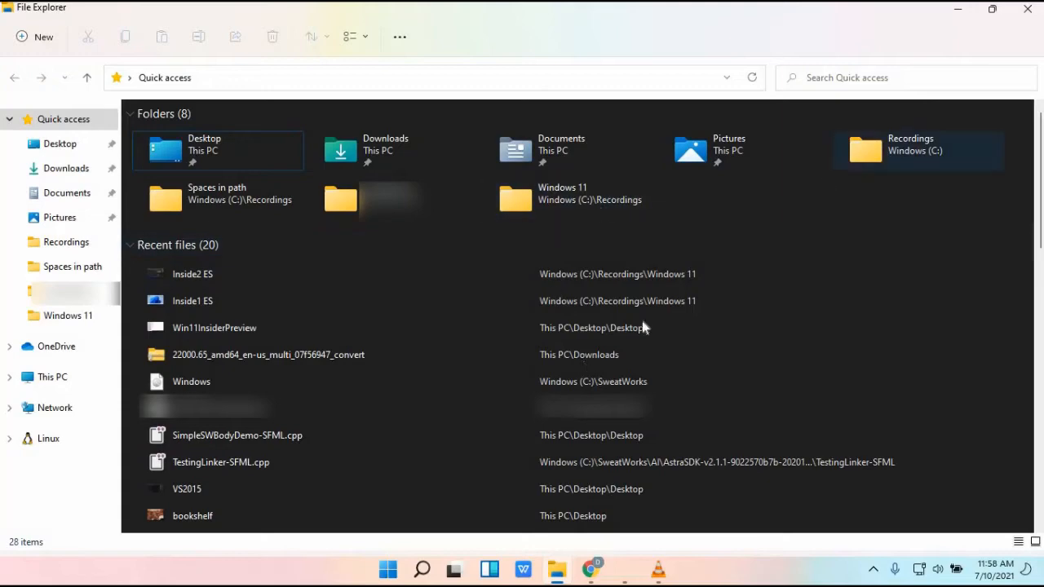
left_click(454, 568)
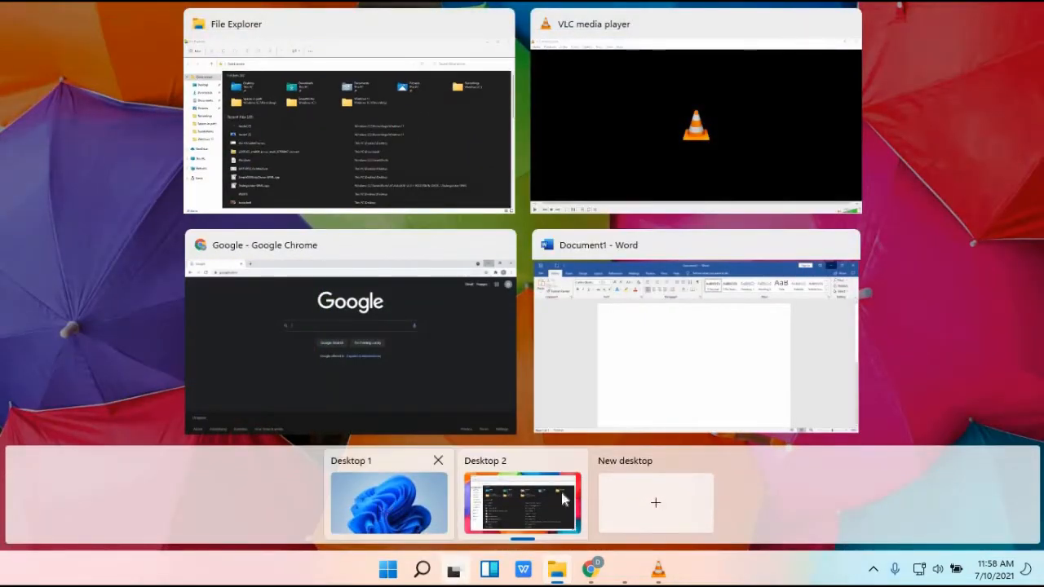
left_click(380, 505)
View the desktop's context menu and its New item submenu, dismissing both without creating anything
right_click(235, 155)
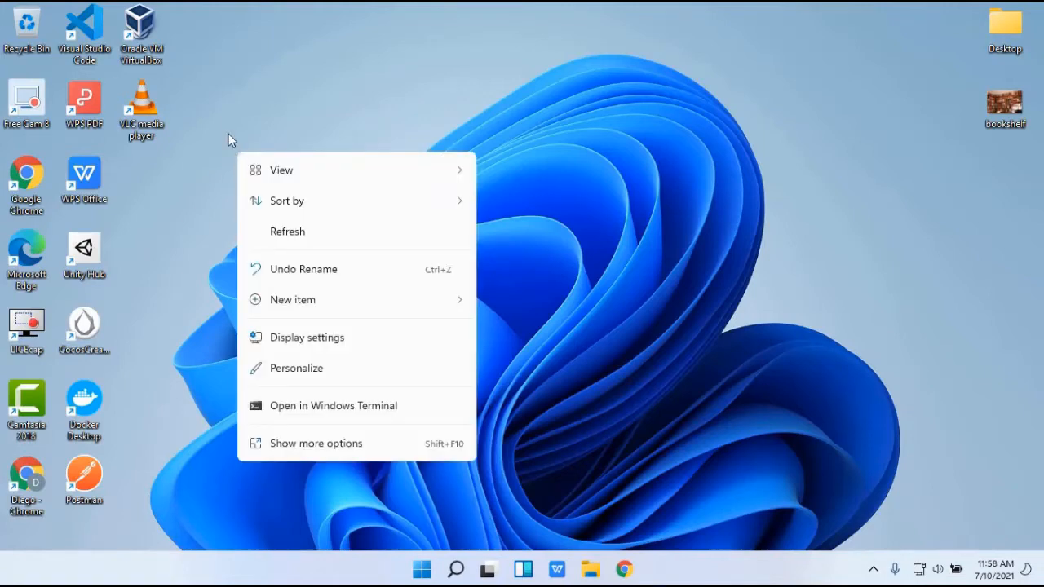
left_click(228, 139)
right_click(221, 196)
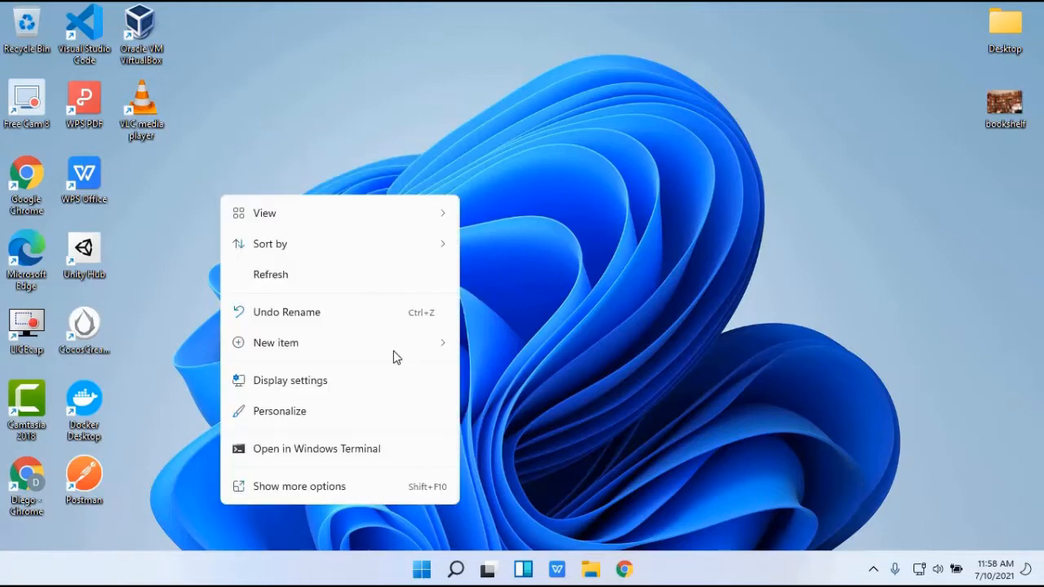
mouse_move(396, 350)
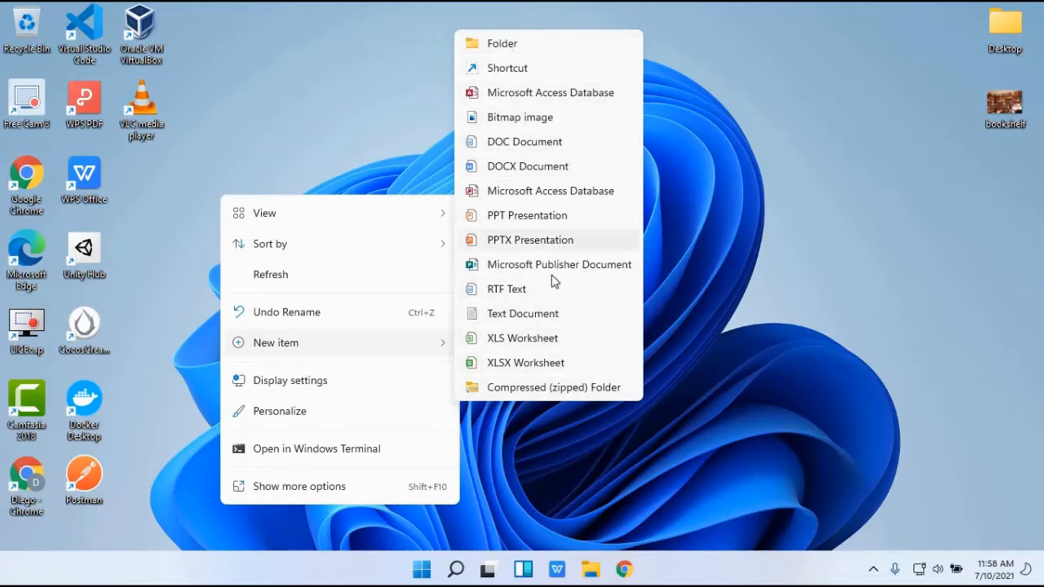
left_click(764, 314)
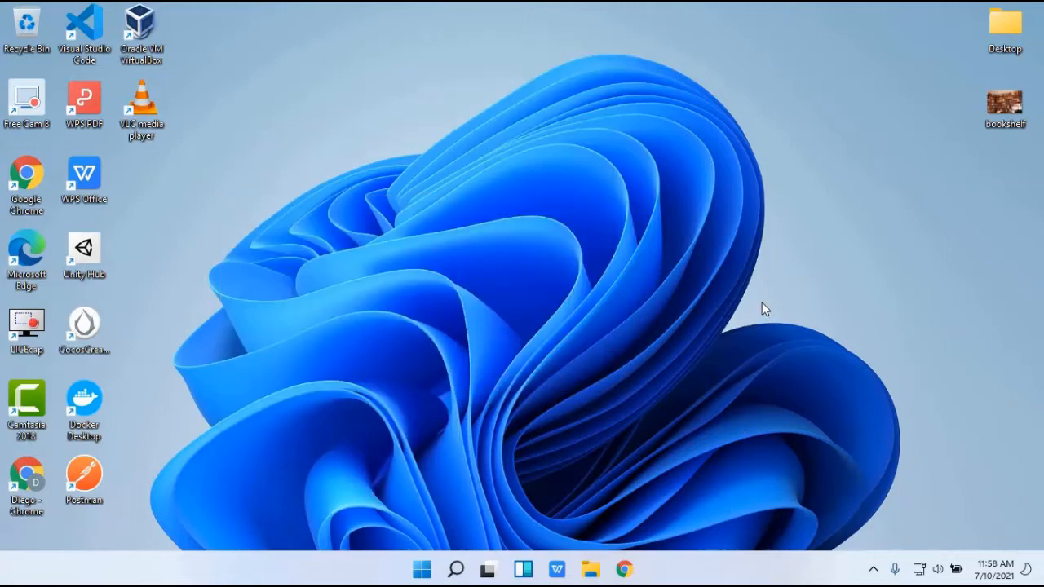
Compare where the New item submenu appears when the desktop context menu is opened at several spots on the wallpaper
right_click(761, 304)
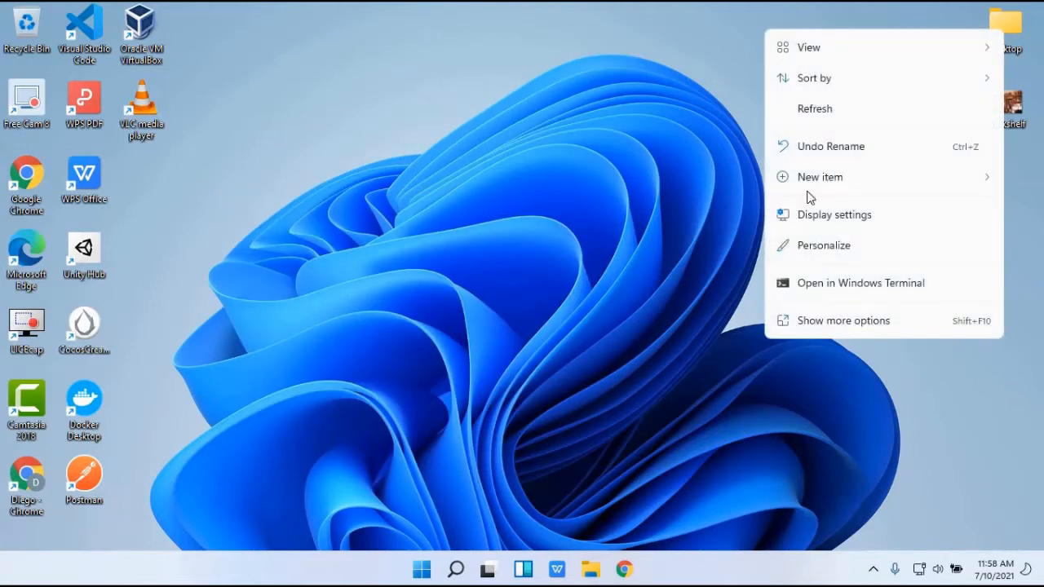
mouse_move(816, 181)
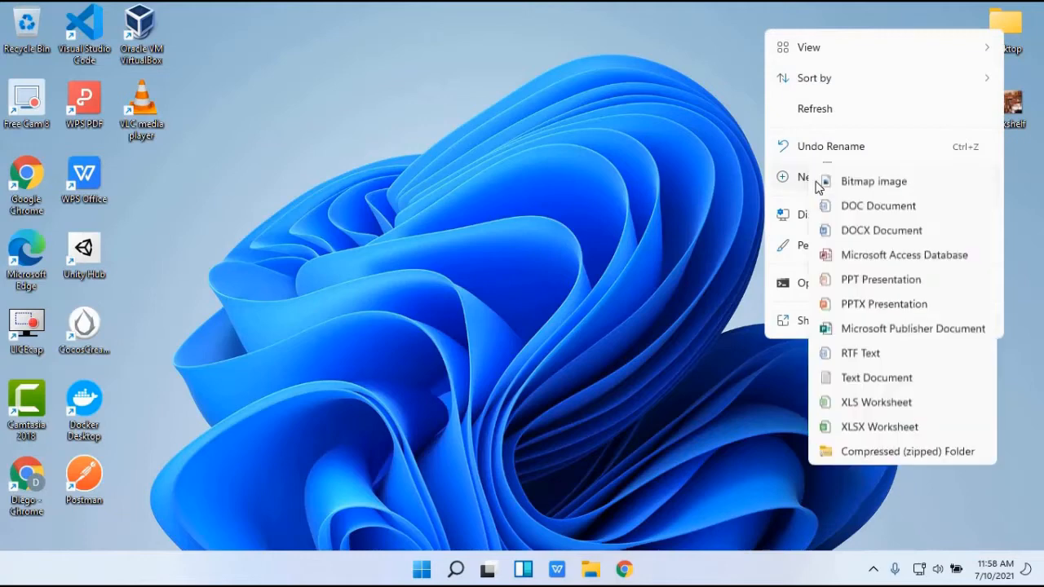
right_click(740, 322)
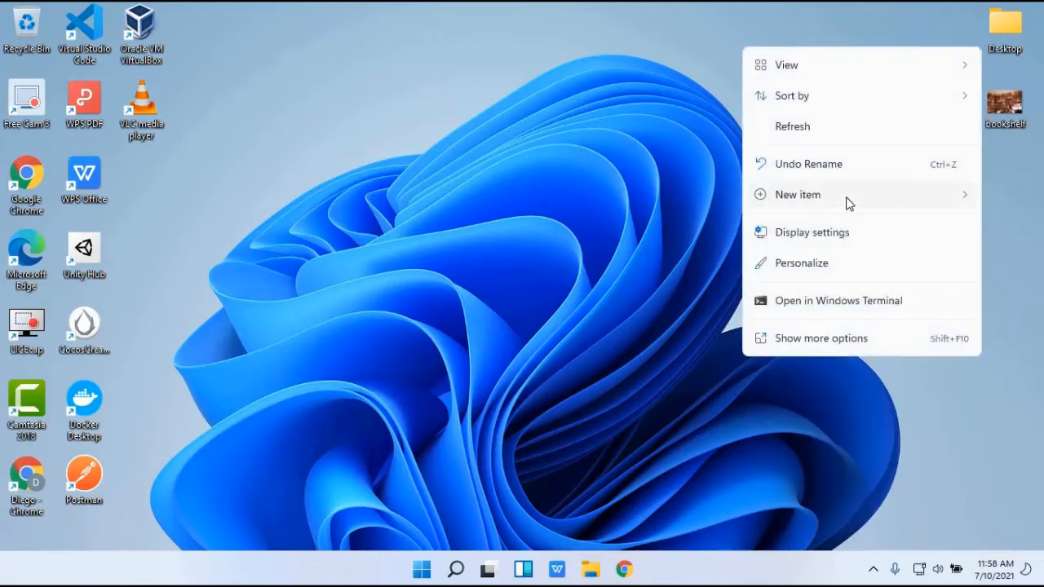
mouse_move(849, 202)
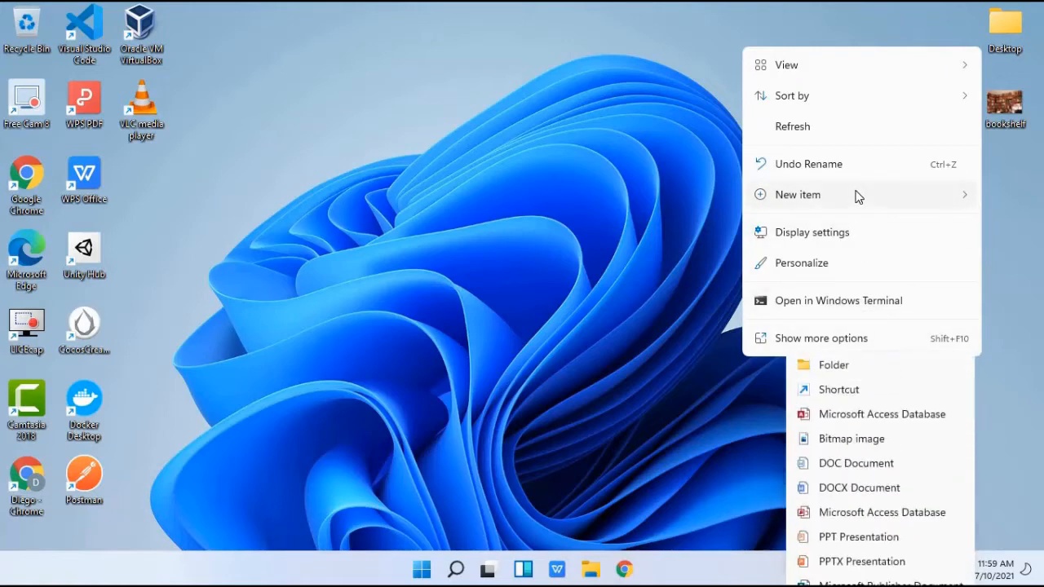
left_click(871, 373)
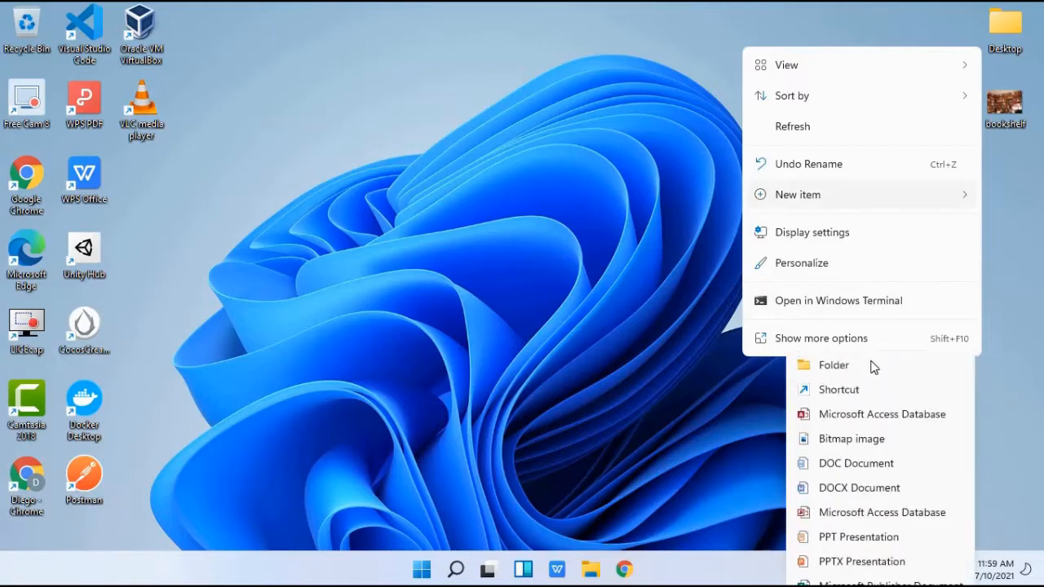
left_click(855, 360)
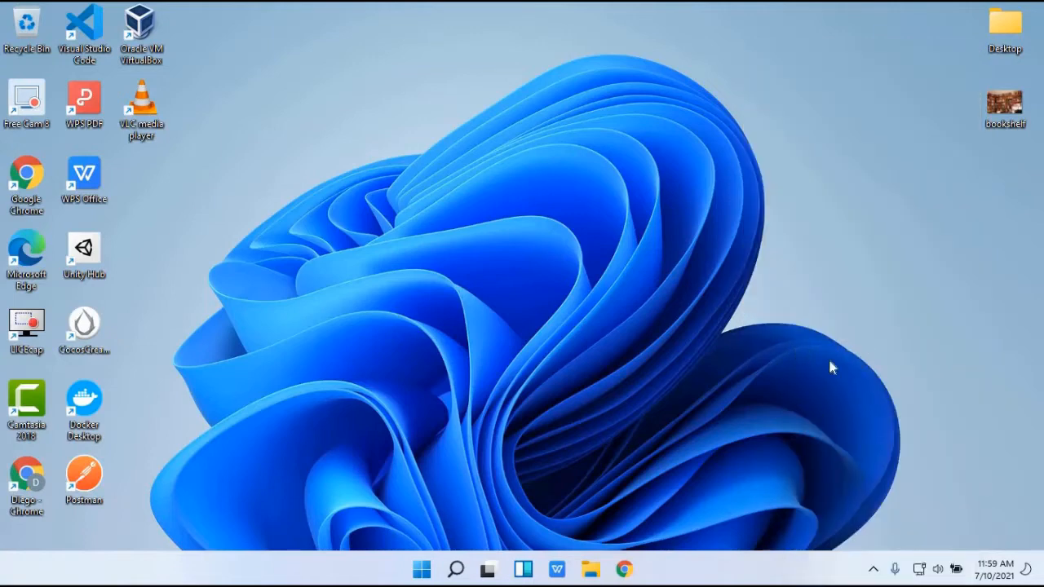
right_click(765, 321)
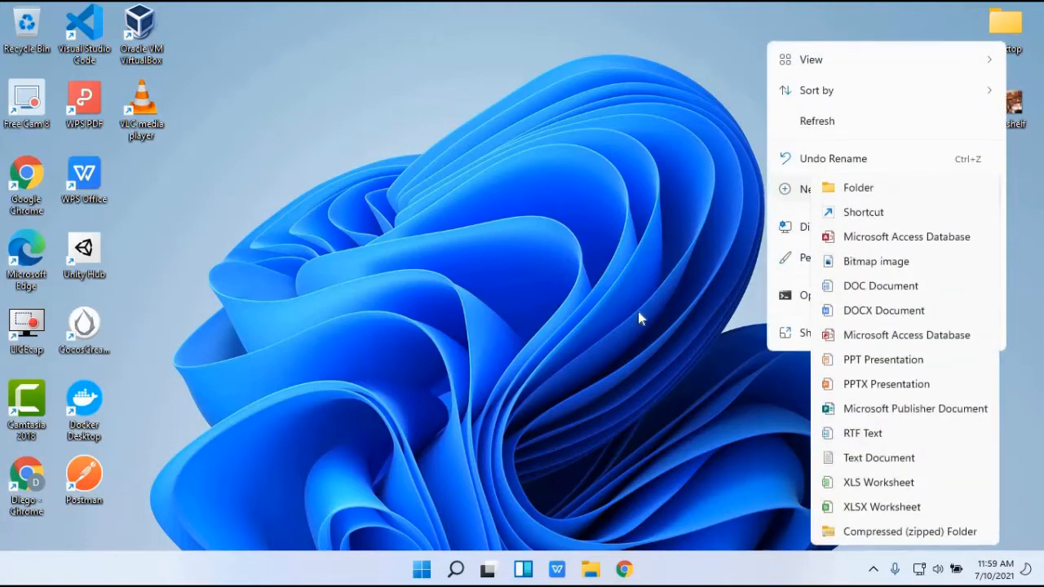
right_click(729, 323)
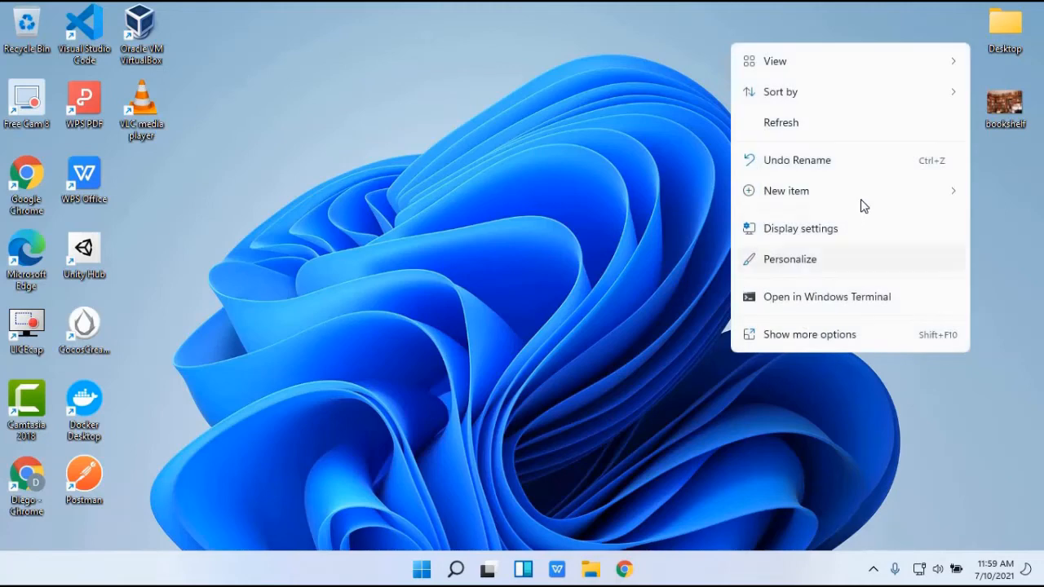
left_click(740, 366)
right_click(757, 320)
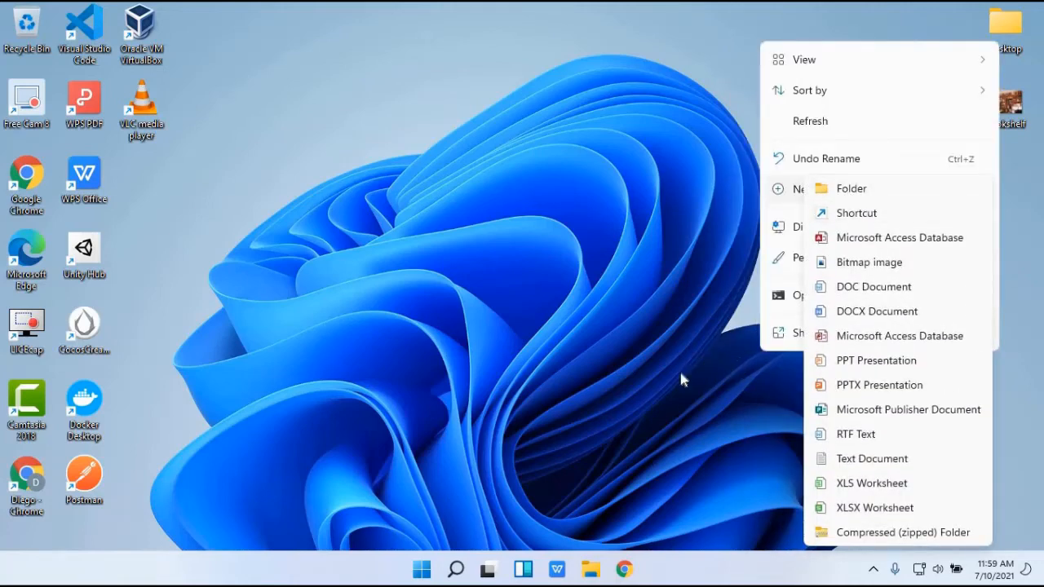
left_click(517, 415)
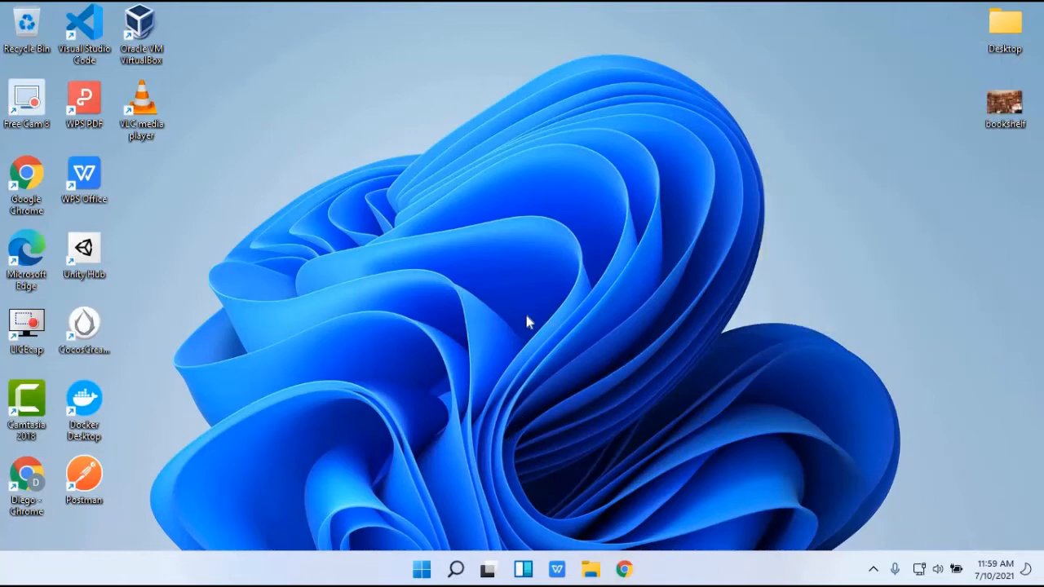
Look through the weather, finance, sports, photos and news cards on the Widgets board, and close the board
mouse_move(487, 571)
left_click(523, 569)
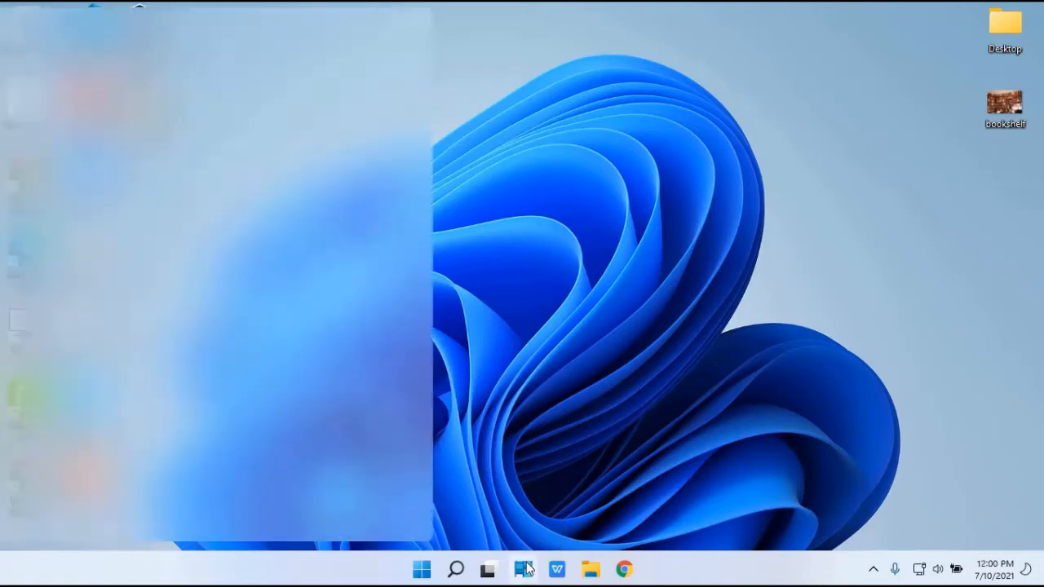
left_click(624, 408)
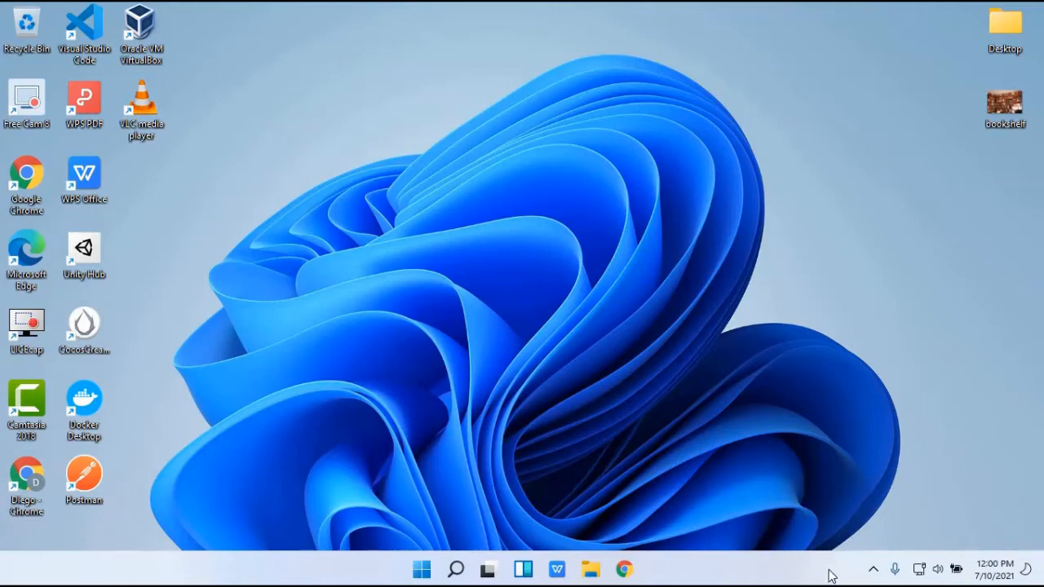
left_click(523, 568)
scroll(309, 232, "up", 10)
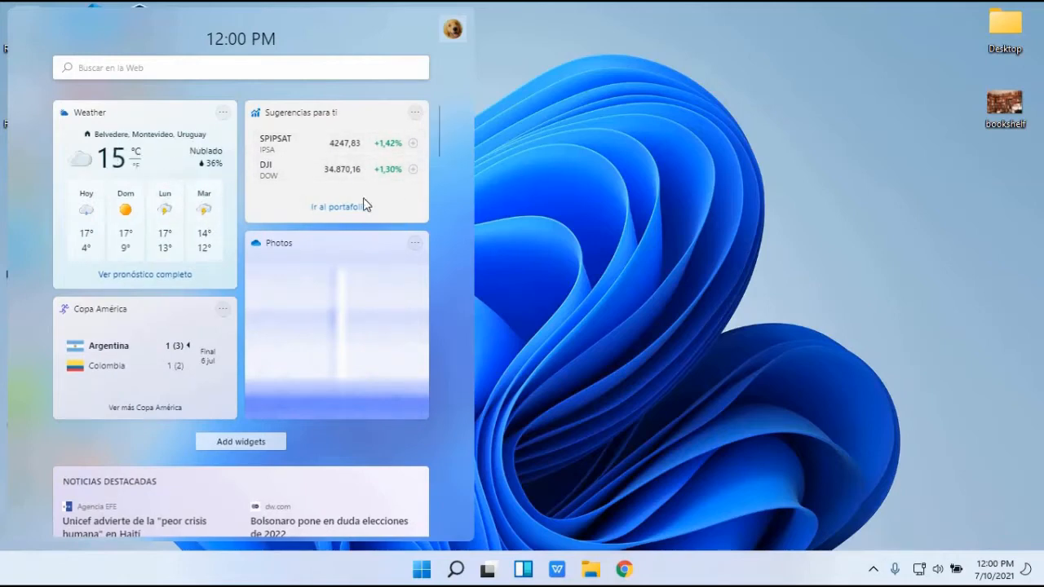
scroll(364, 206, "down", 3)
scroll(366, 243, "down", 5)
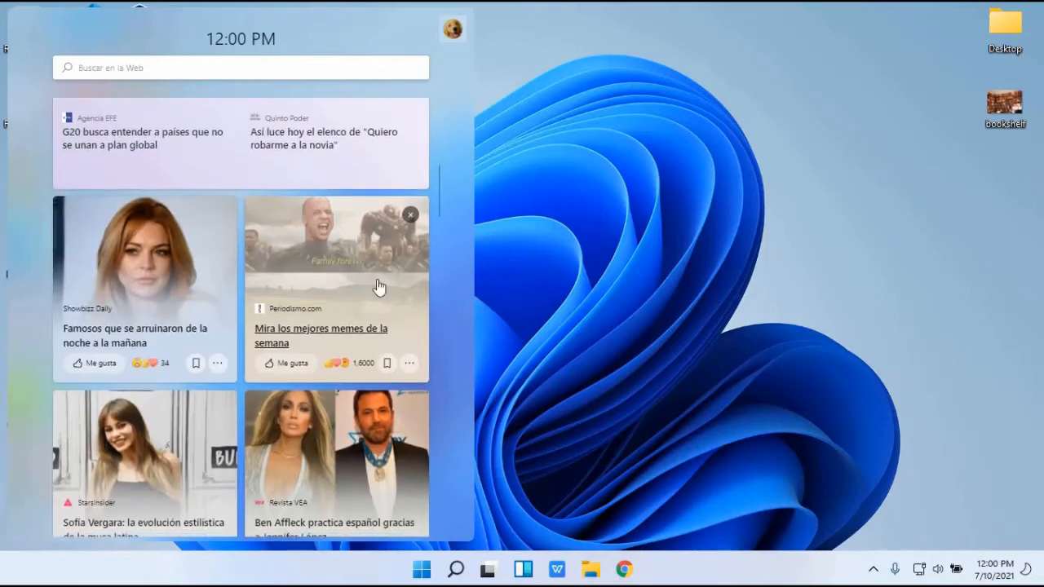
scroll(337, 349, "up", 8)
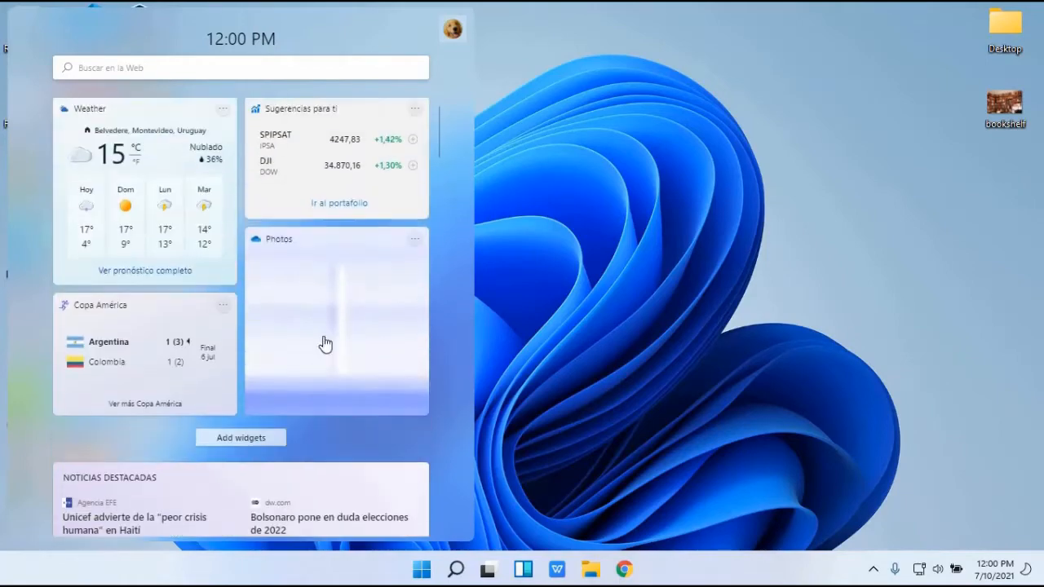
left_click(705, 280)
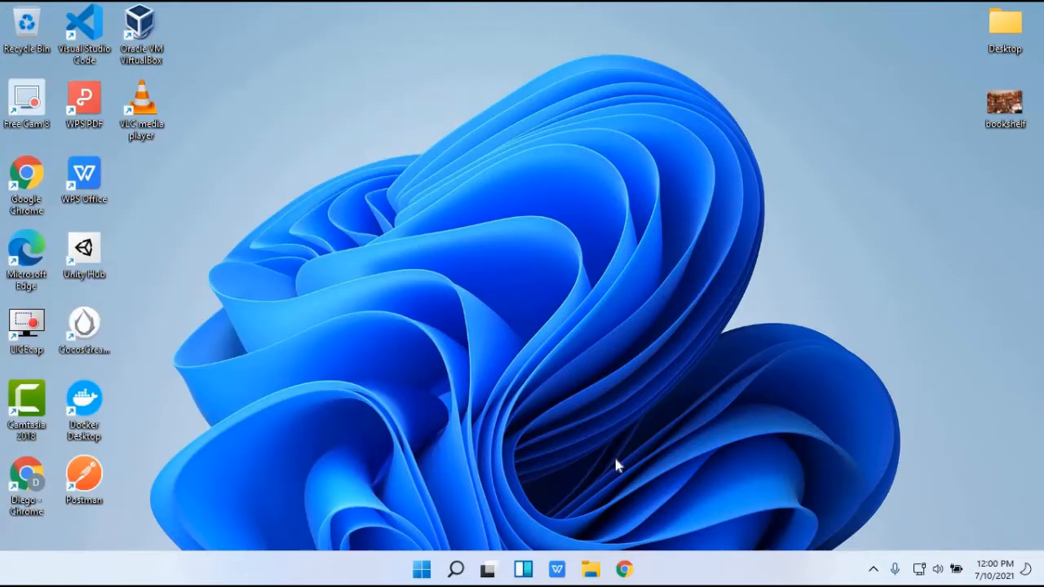
Open the Taskbar personalization settings and switch the Widgets taskbar item off and back on
right_click(705, 574)
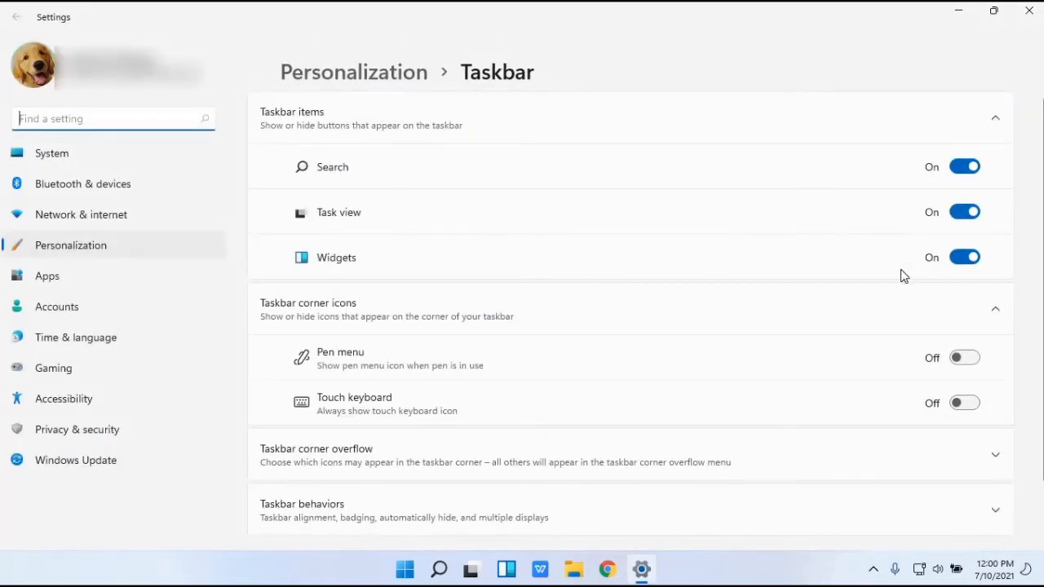
left_click(966, 259)
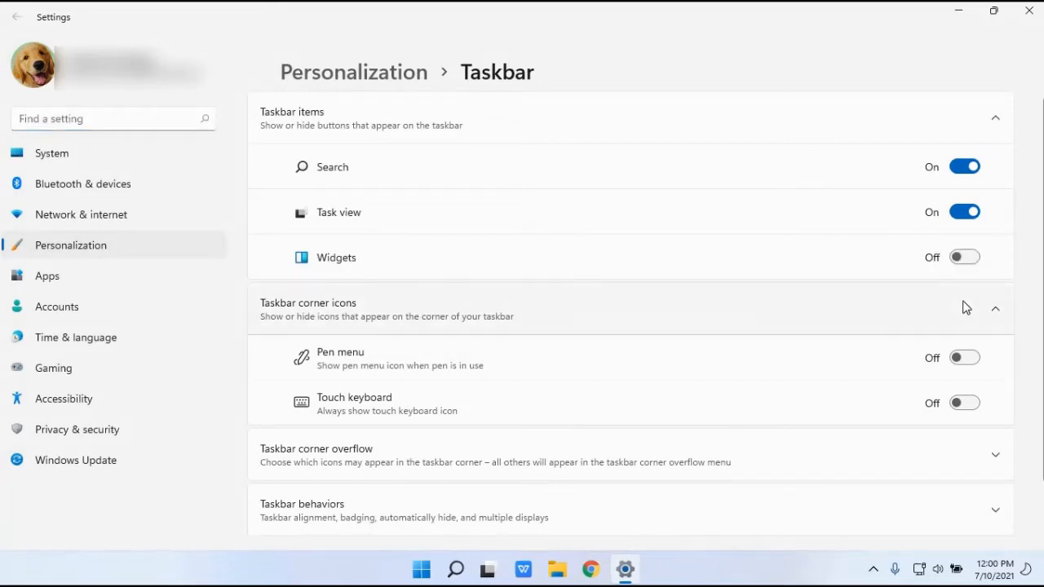
left_click(967, 261)
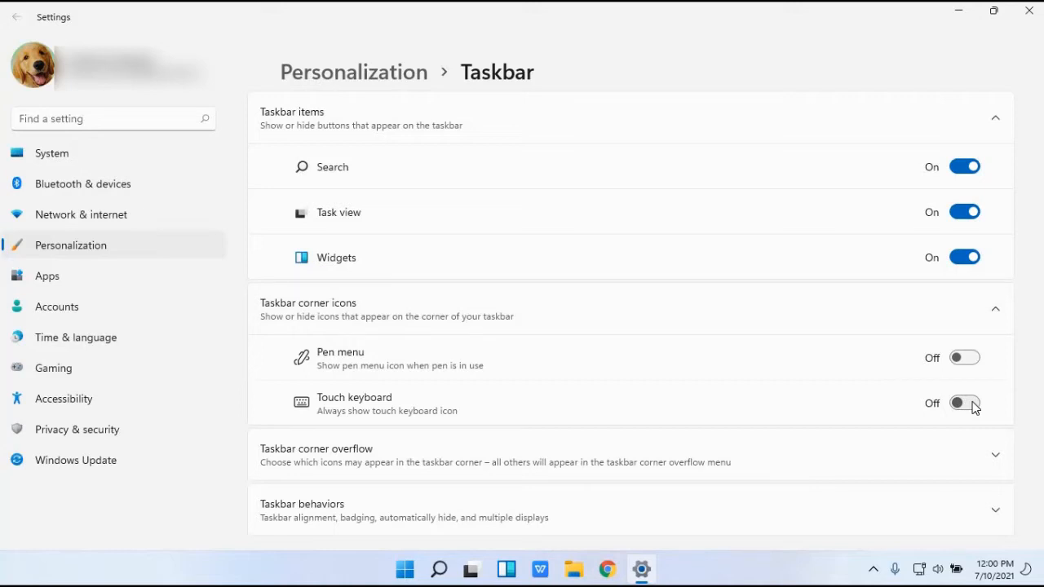
Show the Touch keyboard icon in the taskbar corner, open and close the on-screen keyboard, and hide the icon again
left_click(971, 403)
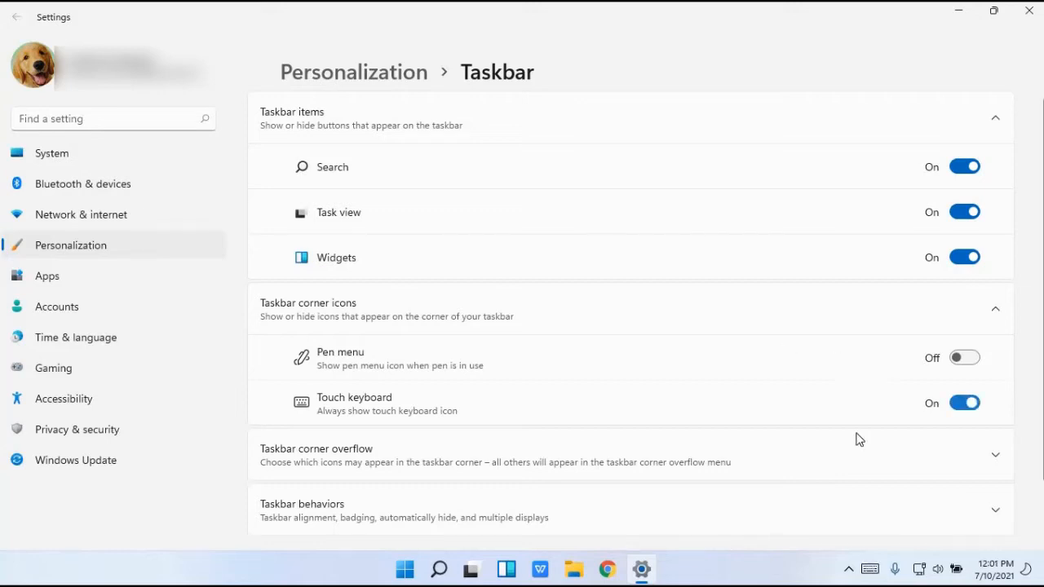
left_click(870, 570)
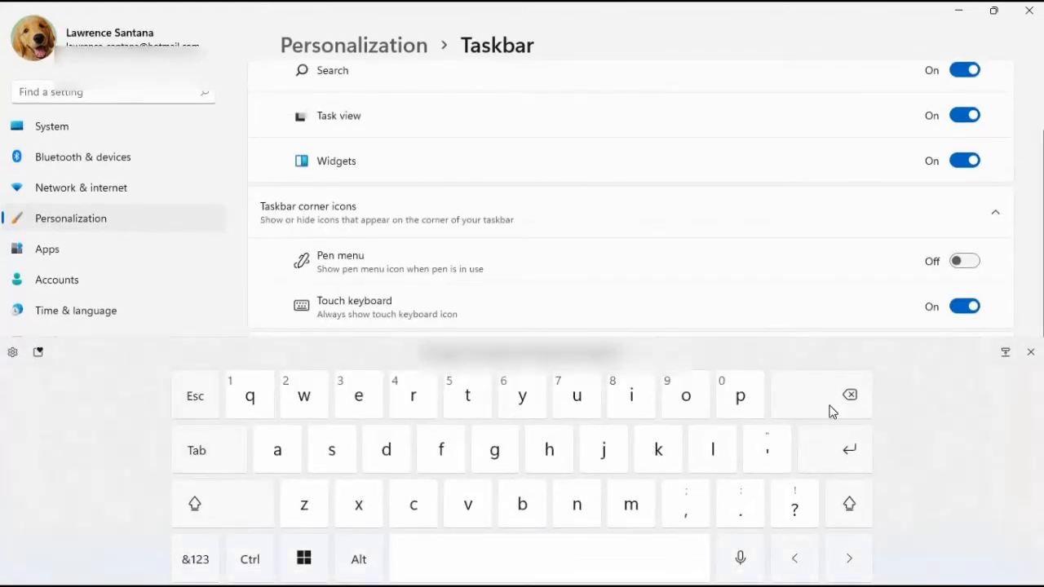
left_click(1031, 353)
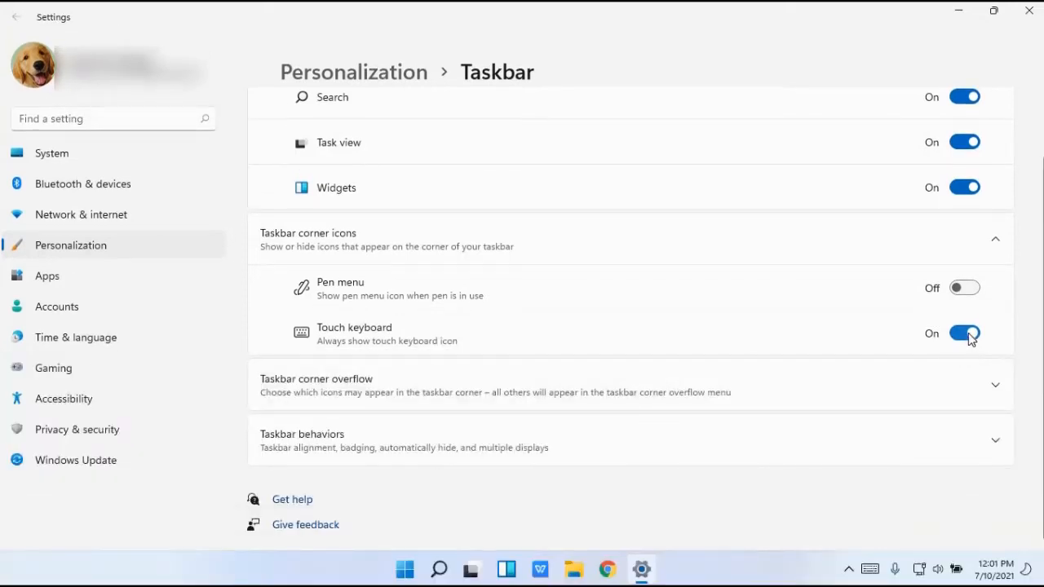
left_click(971, 336)
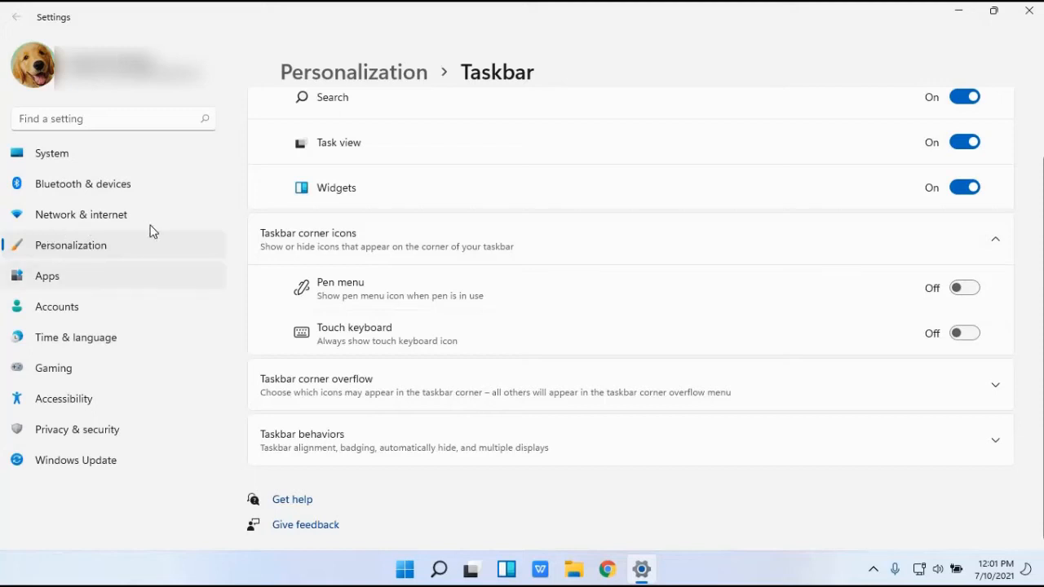
Return to the main Personalization page and bring up the Settings app through a Windows search for "set"
left_click(108, 255)
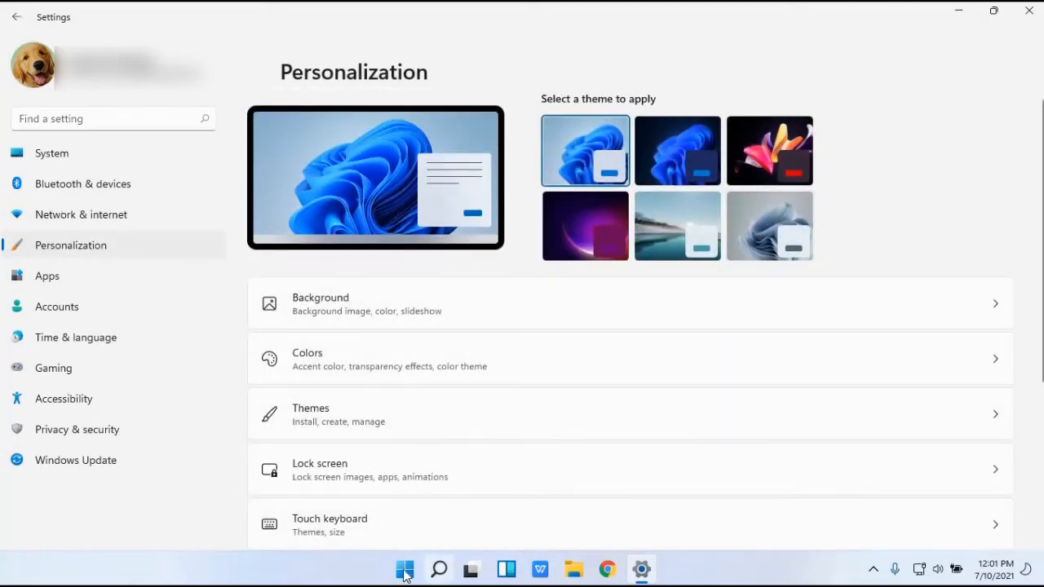
key("super")
type("set")
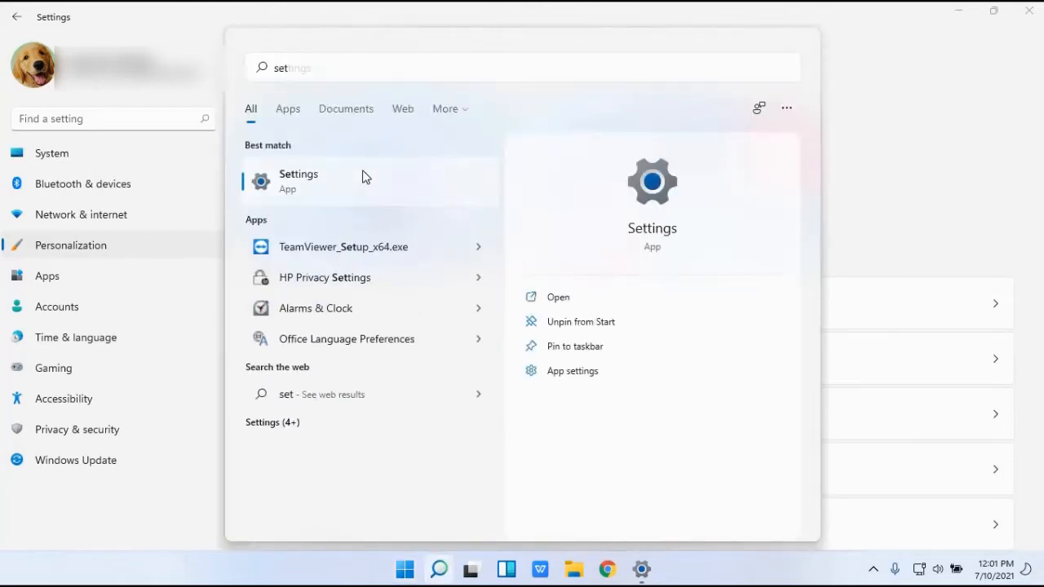
left_click(364, 176)
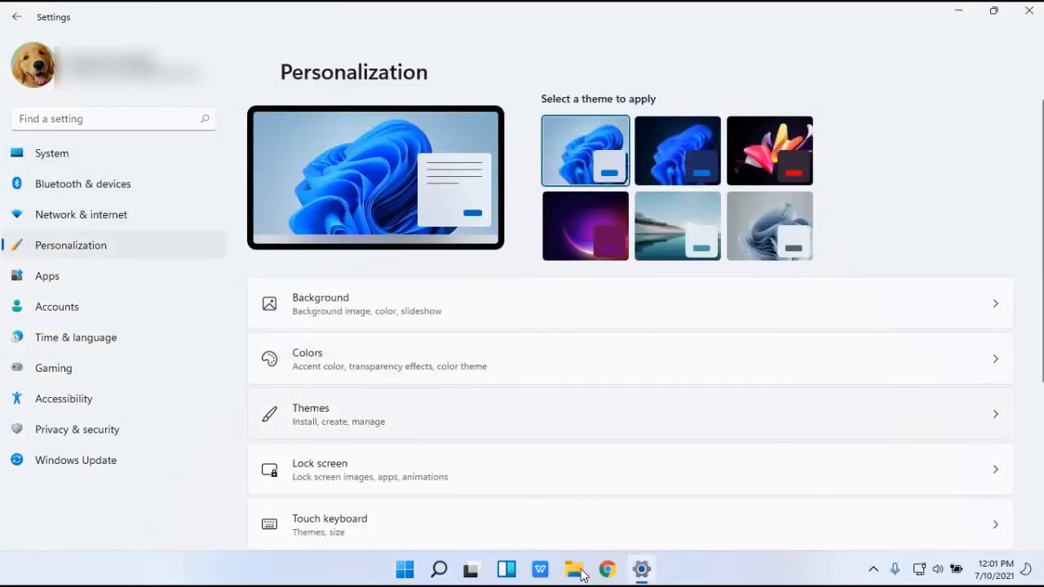
mouse_move(647, 577)
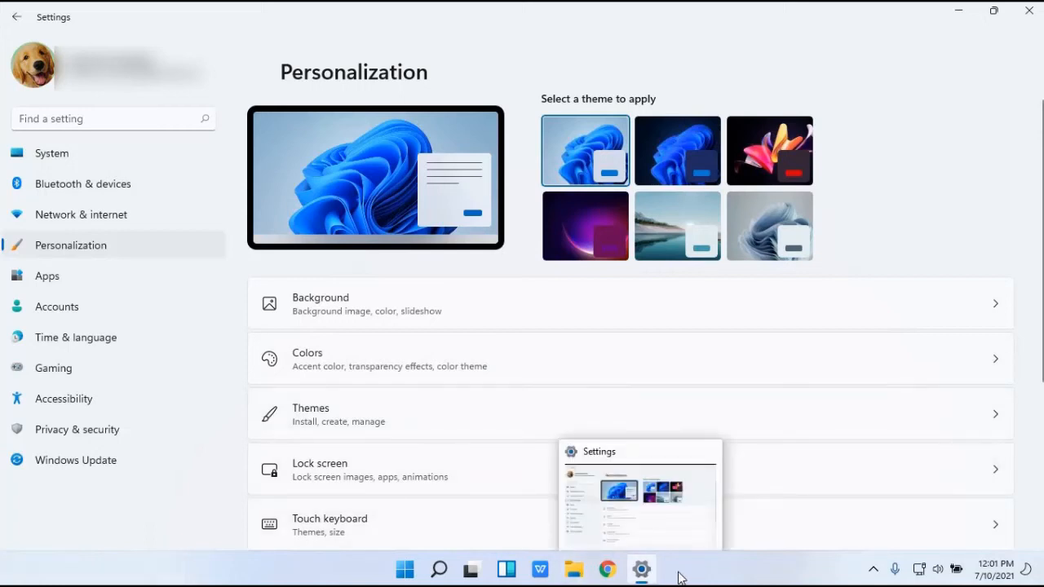
Find the Themes and related settings page with a Windows search for "the" and apply the Windows (dark) theme
left_click(439, 571)
type("the")
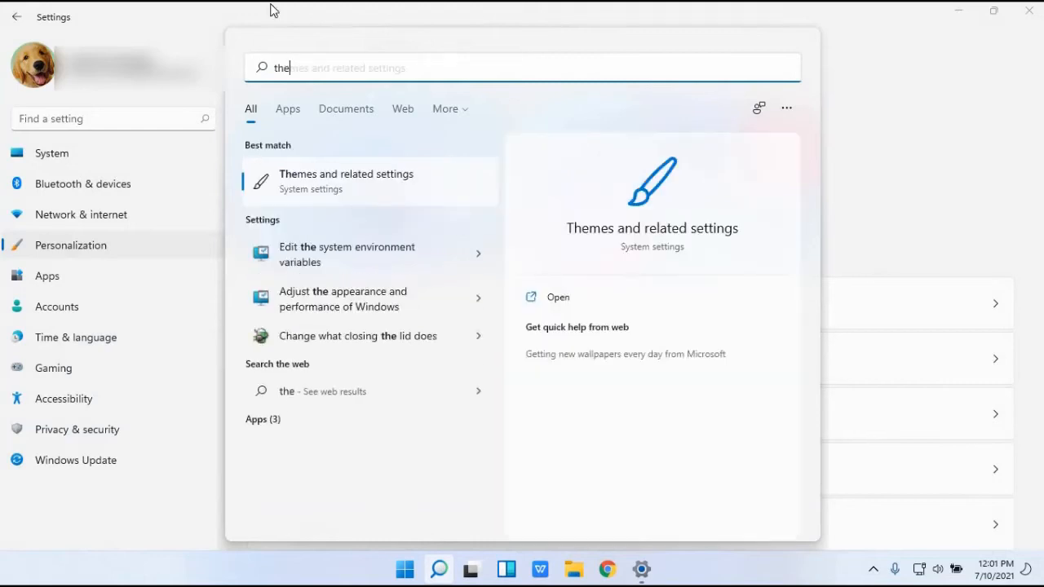
left_click(485, 177)
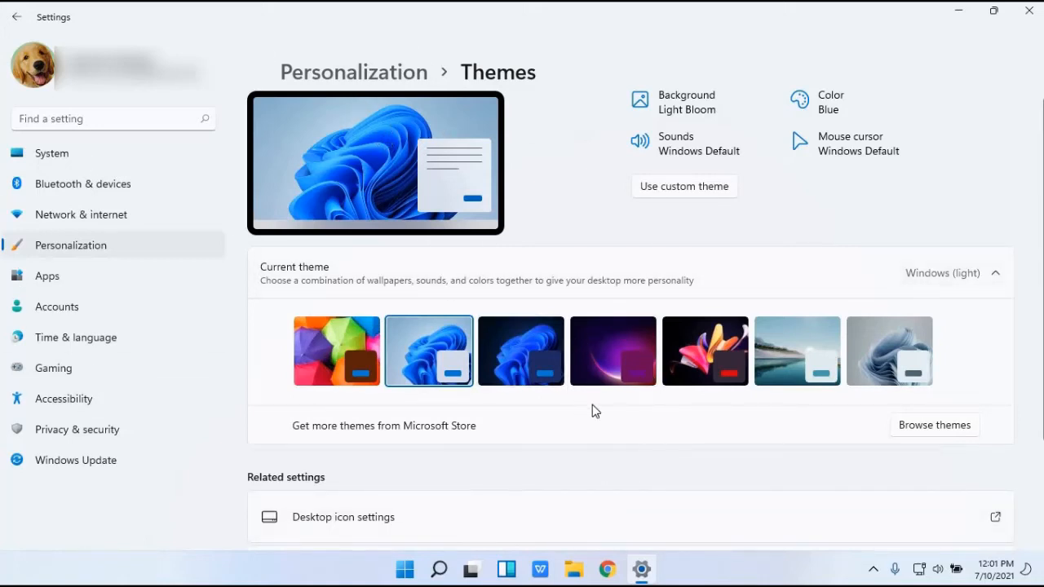
left_click(533, 364)
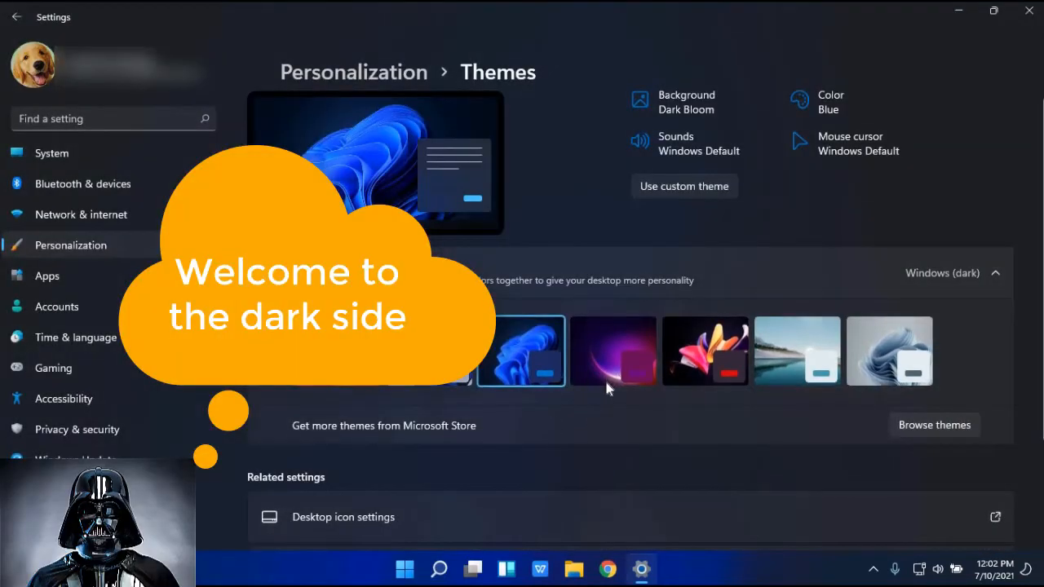
Open a blank Word document and a File Explorer window, maximizing both to show them in the dark theme
left_click(411, 573)
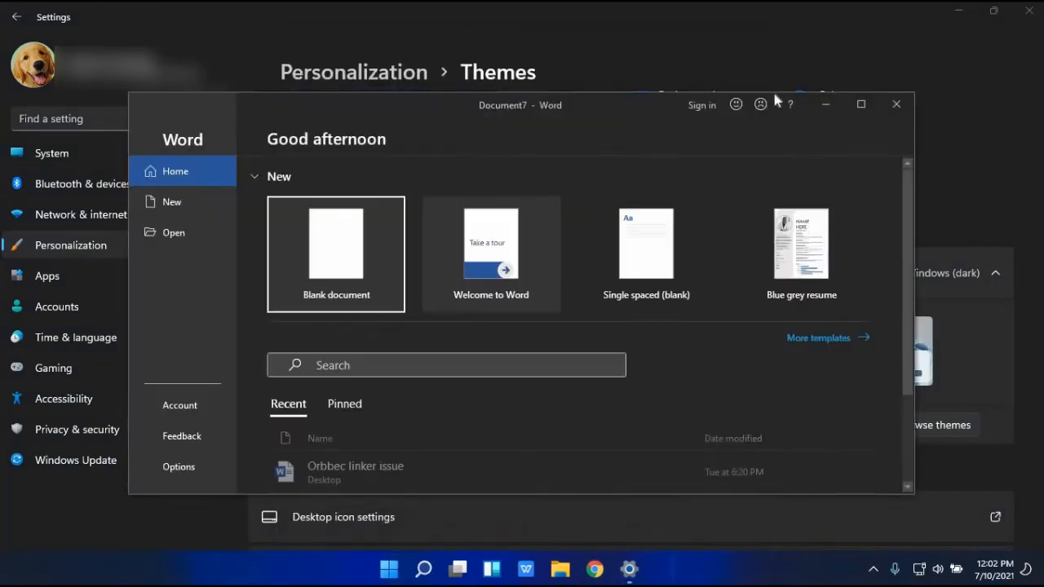
left_click(358, 250)
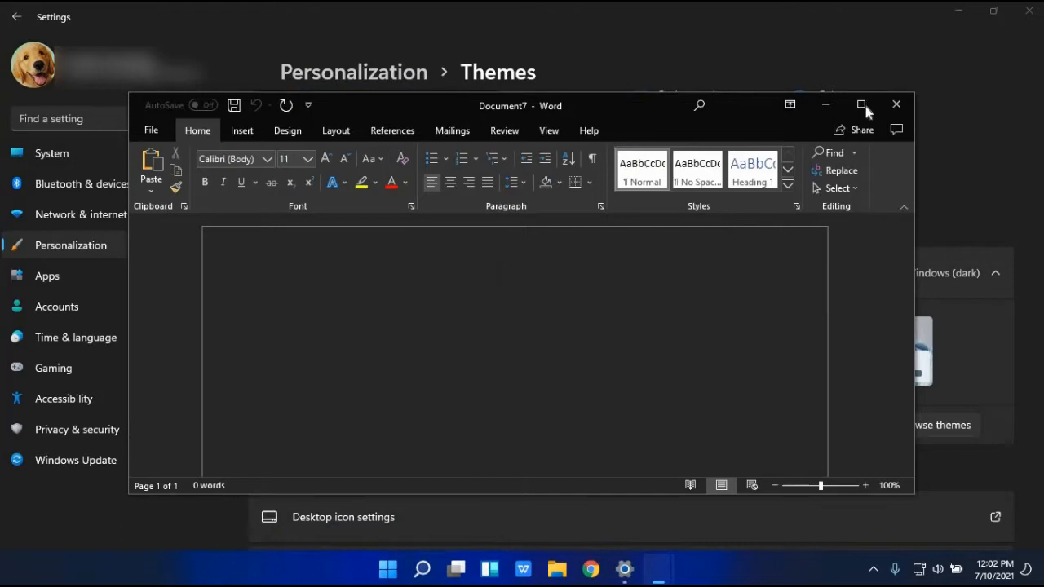
left_click(861, 103)
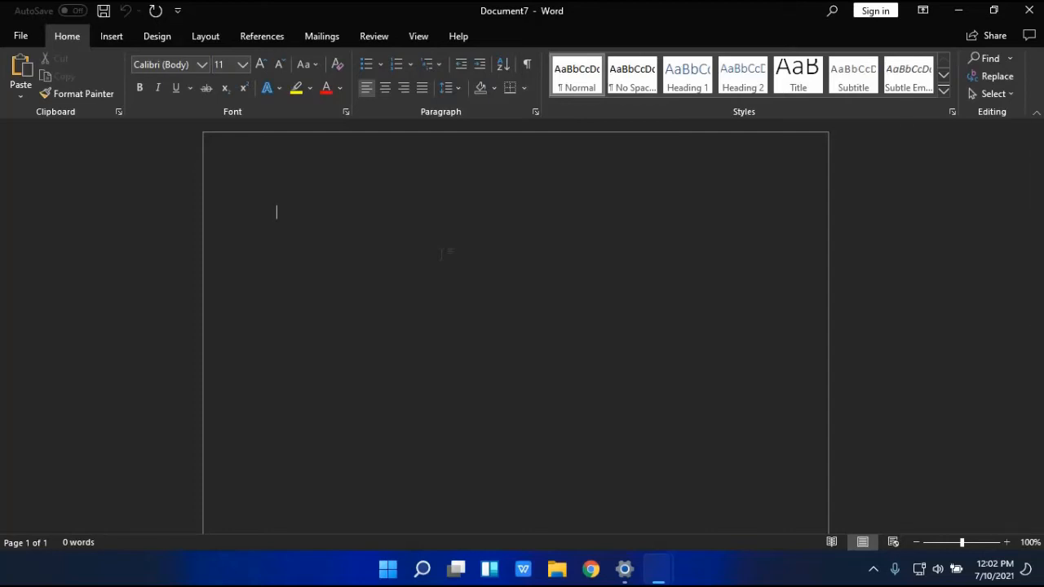
left_click(563, 569)
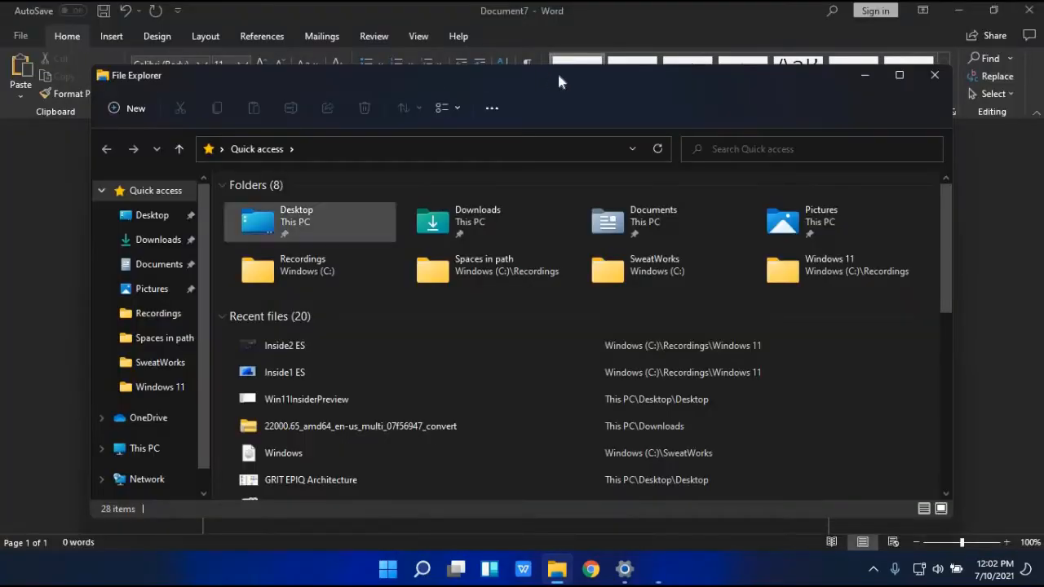
double_click(563, 82)
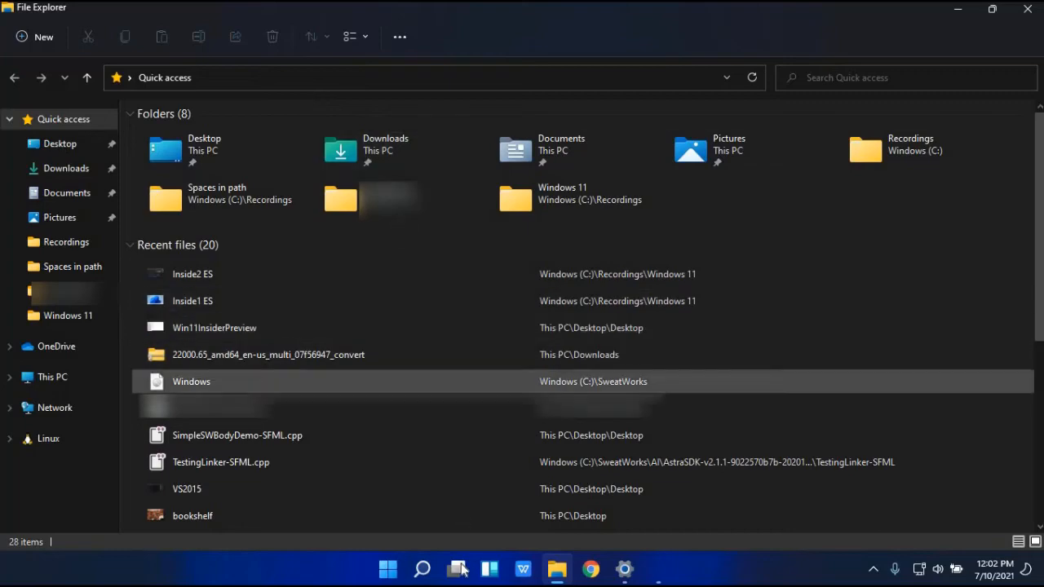
Switch to Desktop 2 to check its windows in the dark theme, and go back to Desktop 1
mouse_move(462, 570)
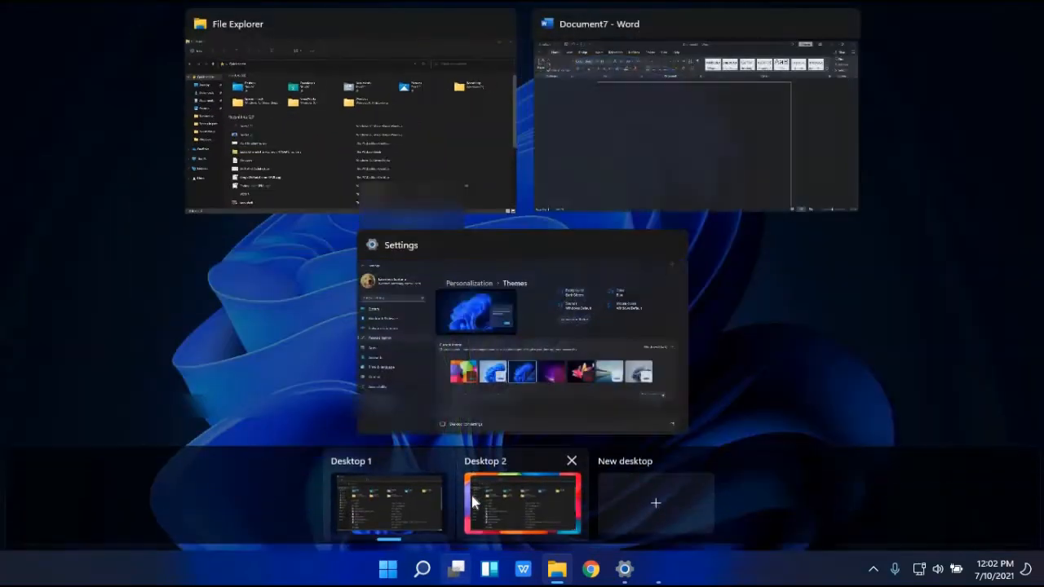
left_click(471, 496)
left_click(457, 569)
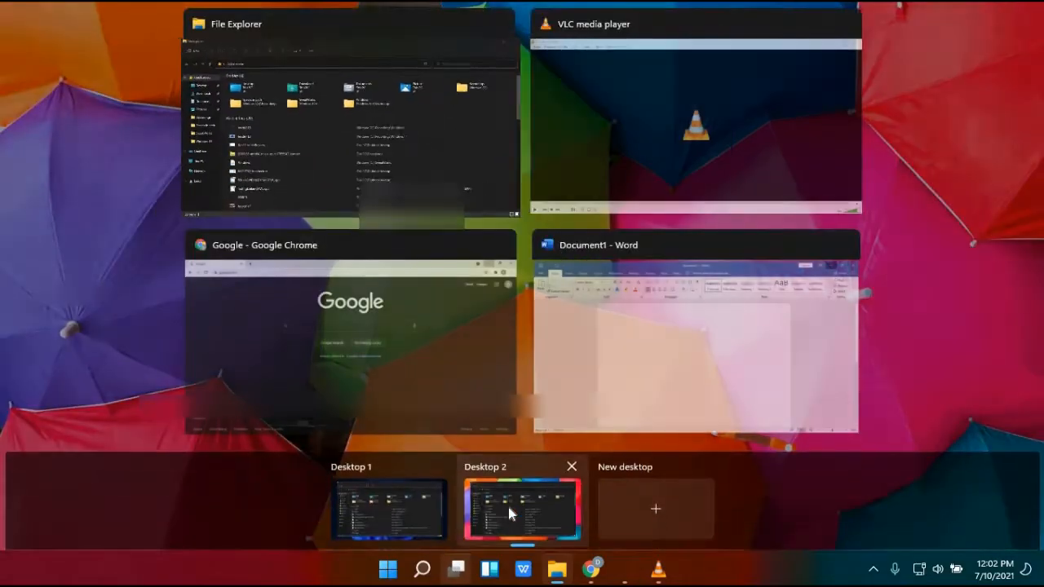
left_click(483, 495)
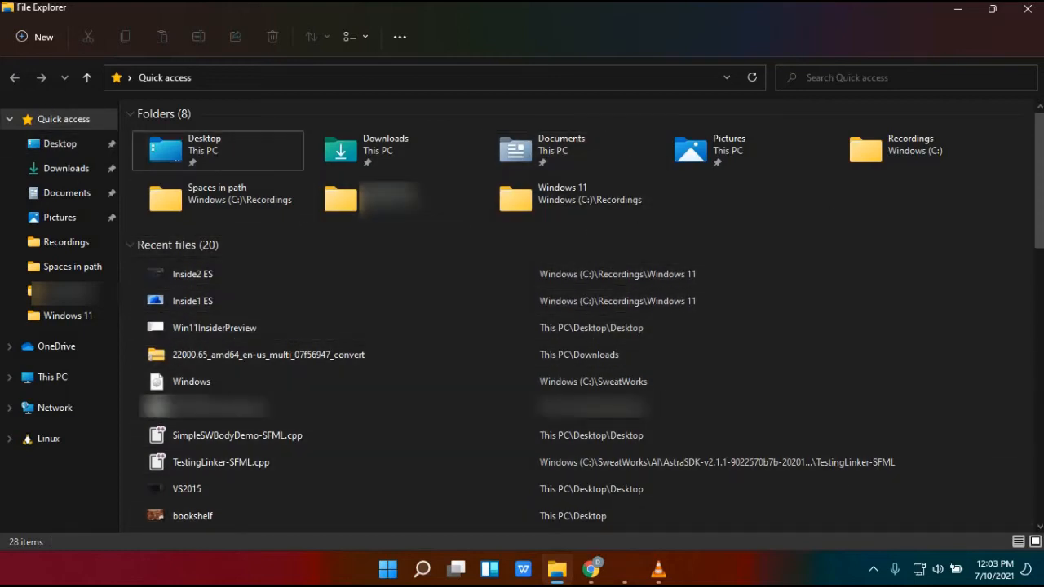
left_click(456, 569)
left_click(376, 506)
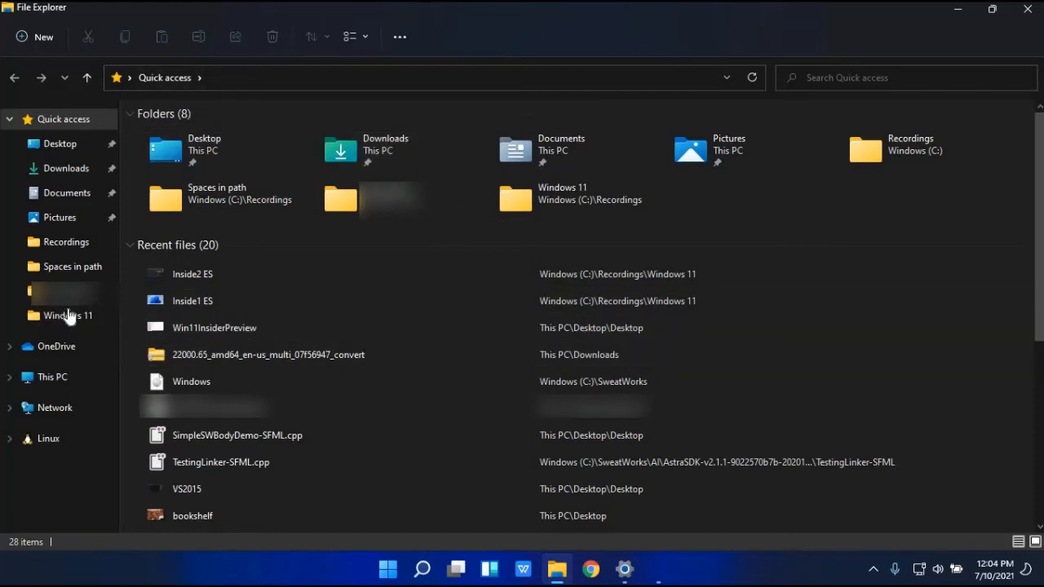
Browse in File Explorer from This PC to the Microsoft folder on the Windows (C:) drive
left_click(56, 377)
double_click(229, 257)
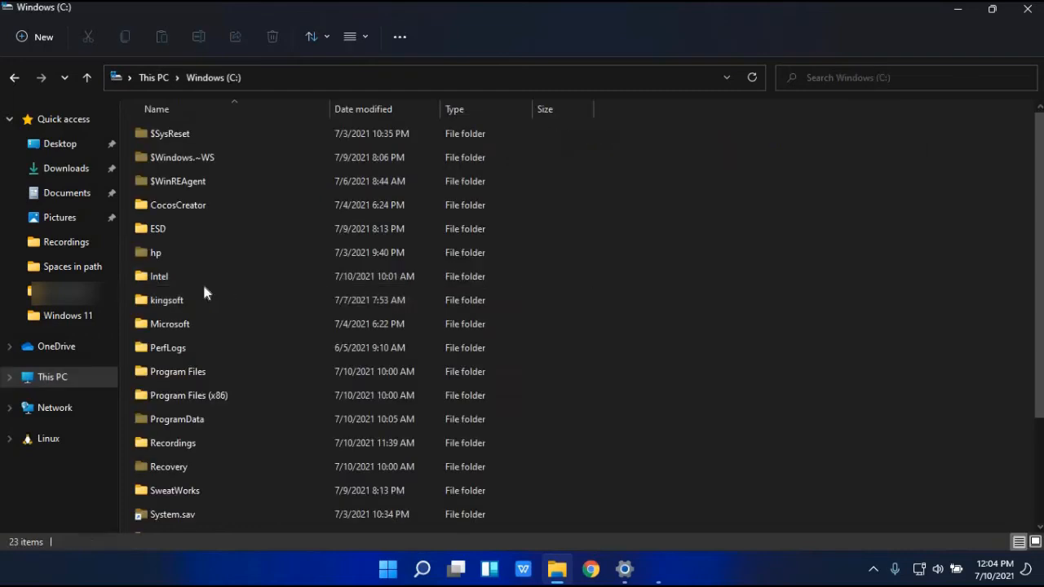
double_click(198, 324)
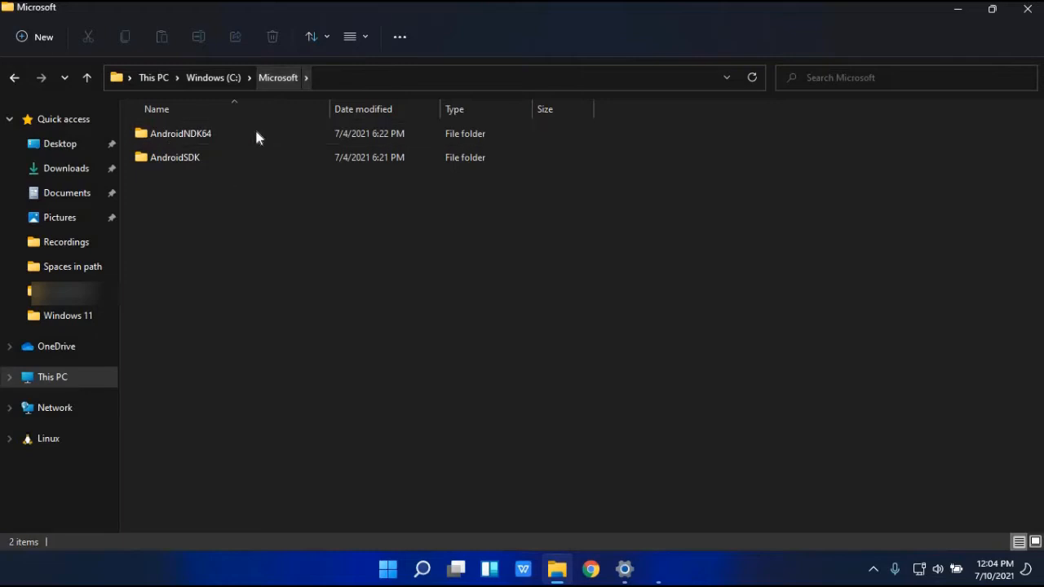
Switch the Microsoft folder's layout to Medium icons and back to Details
left_click(357, 37)
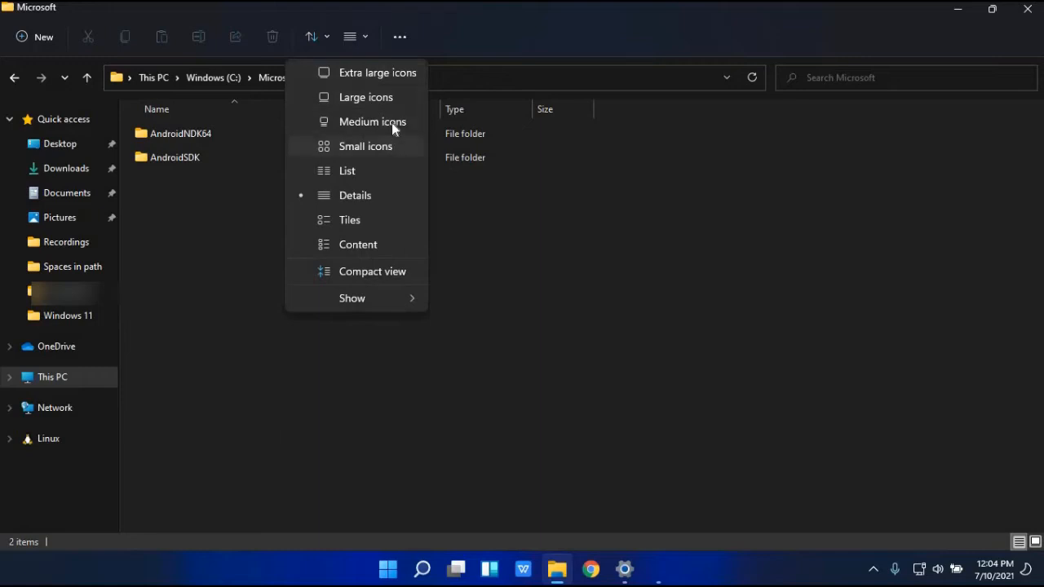
left_click(356, 122)
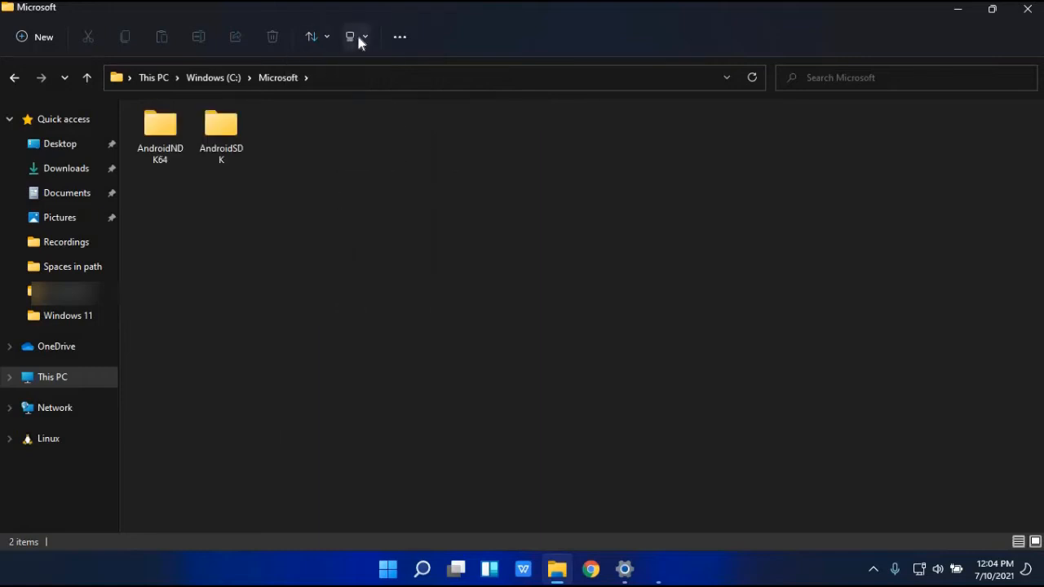
left_click(358, 37)
left_click(405, 201)
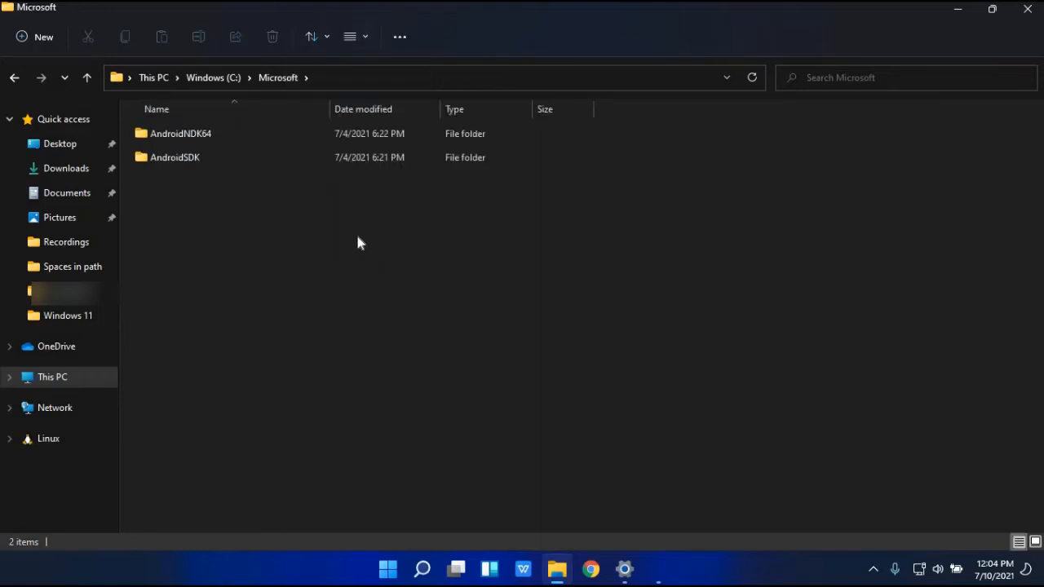
Open Folder Options, look through the View and General settings, and close the dialog without changes
left_click(399, 40)
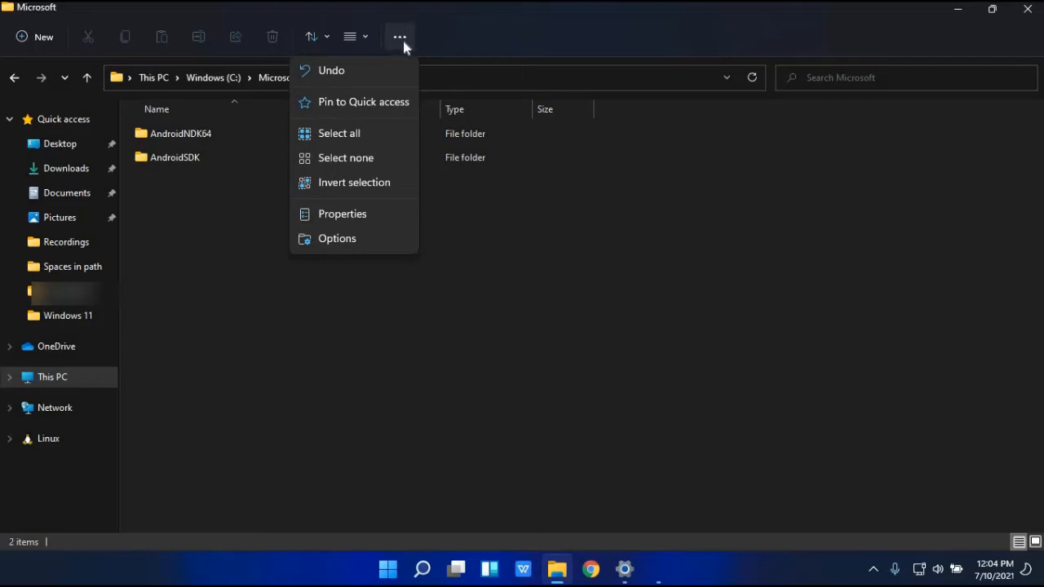
left_click(372, 239)
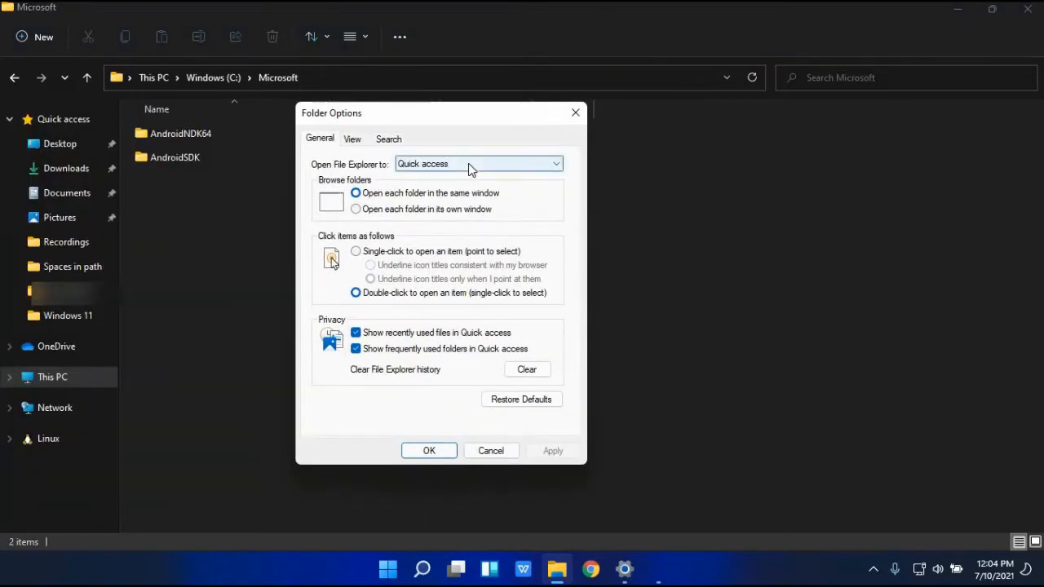
left_click(351, 139)
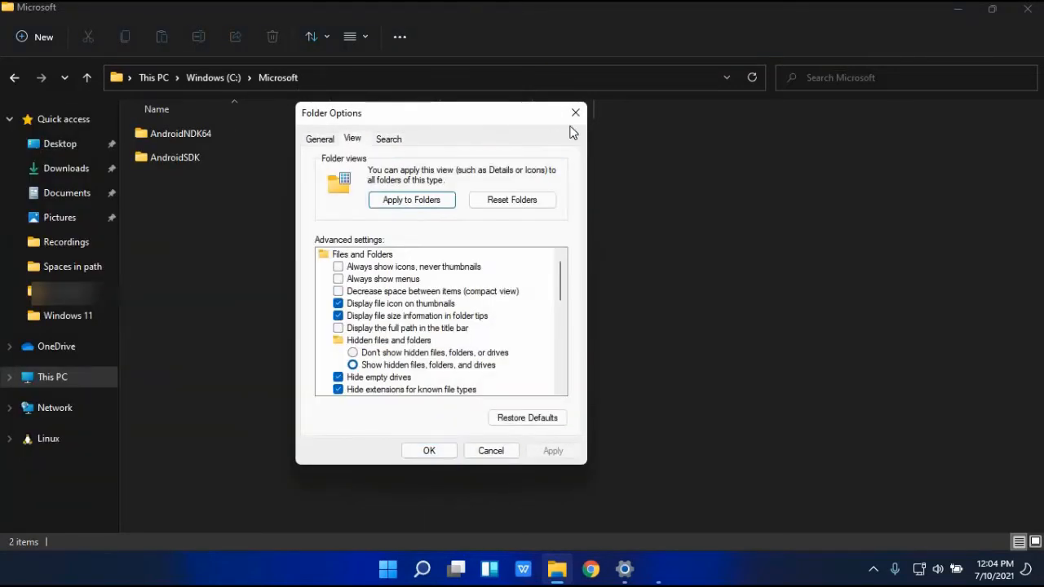
left_click(320, 139)
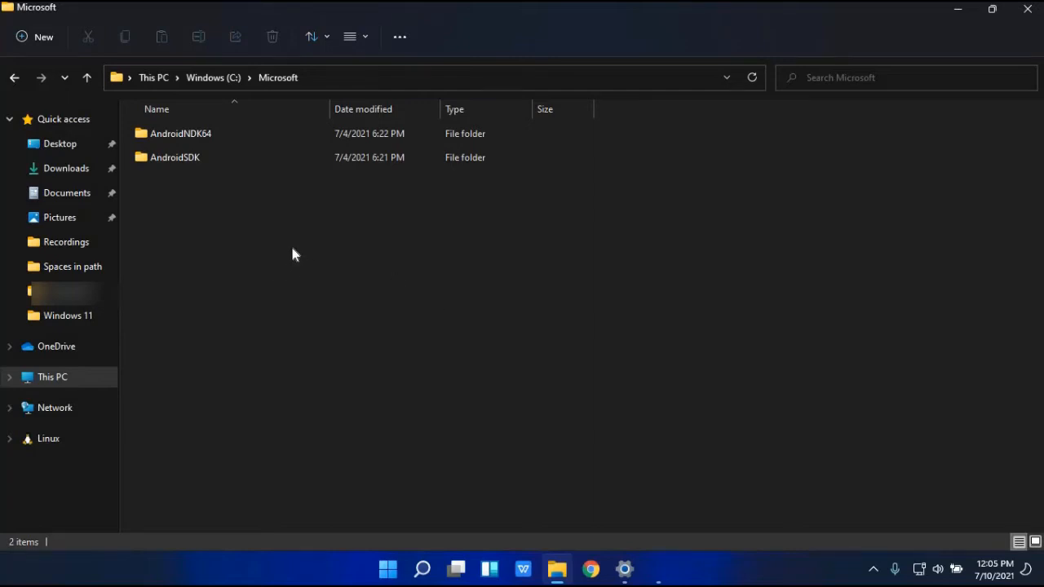
View the standard and extended context options of the Windows (C:) drive in This PC, and open and cancel its Properties dialog
left_click(102, 375)
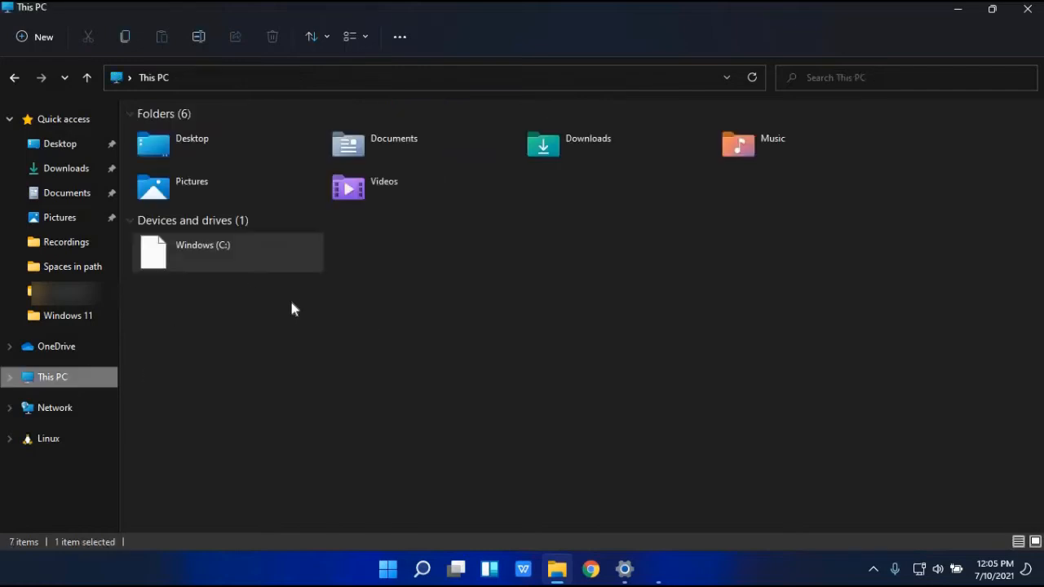
right_click(197, 255)
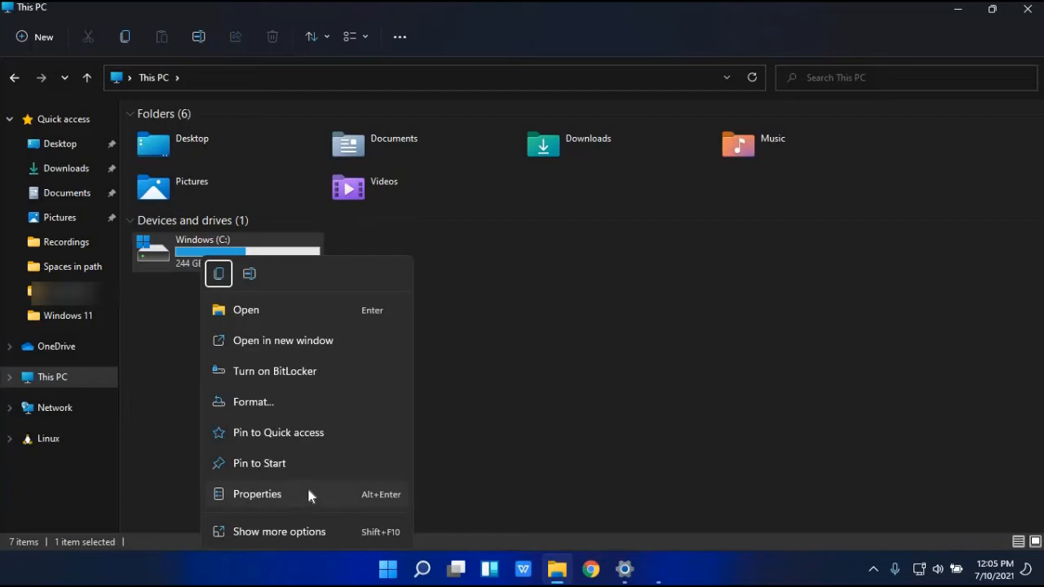
left_click(315, 531)
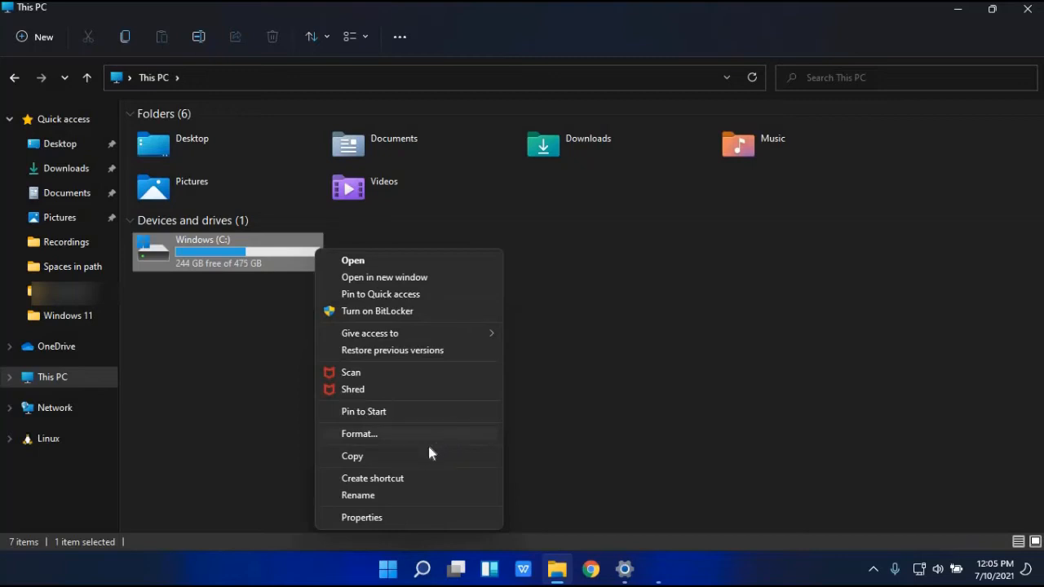
left_click(406, 517)
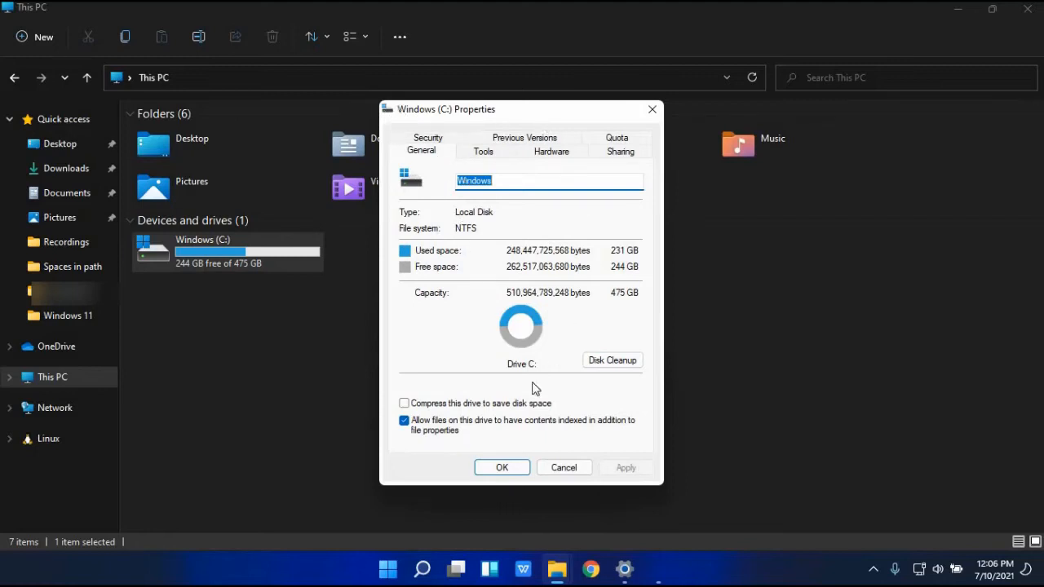
left_click(560, 466)
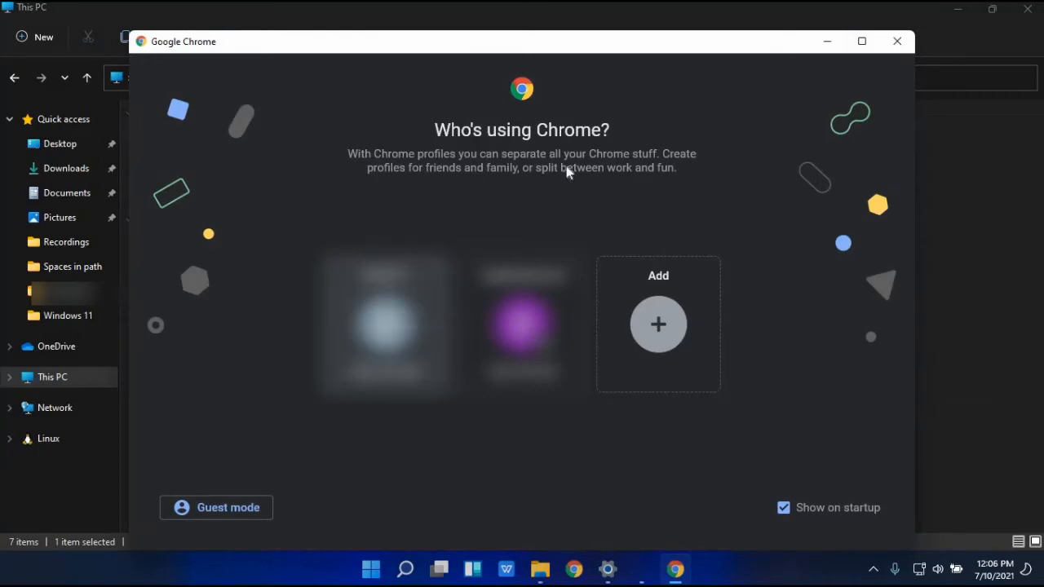
Switch to Google Chrome, open the first listed profile, and maximize the browser window
left_click(386, 324)
left_click(862, 35)
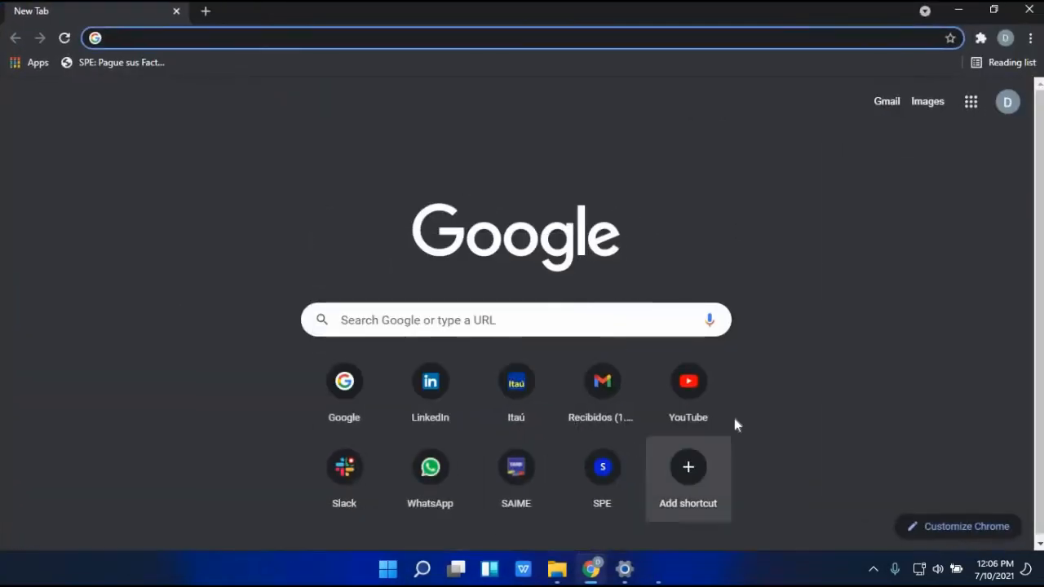
Open Word with a new blank document and maximize its window
left_click(399, 575)
left_click(772, 351)
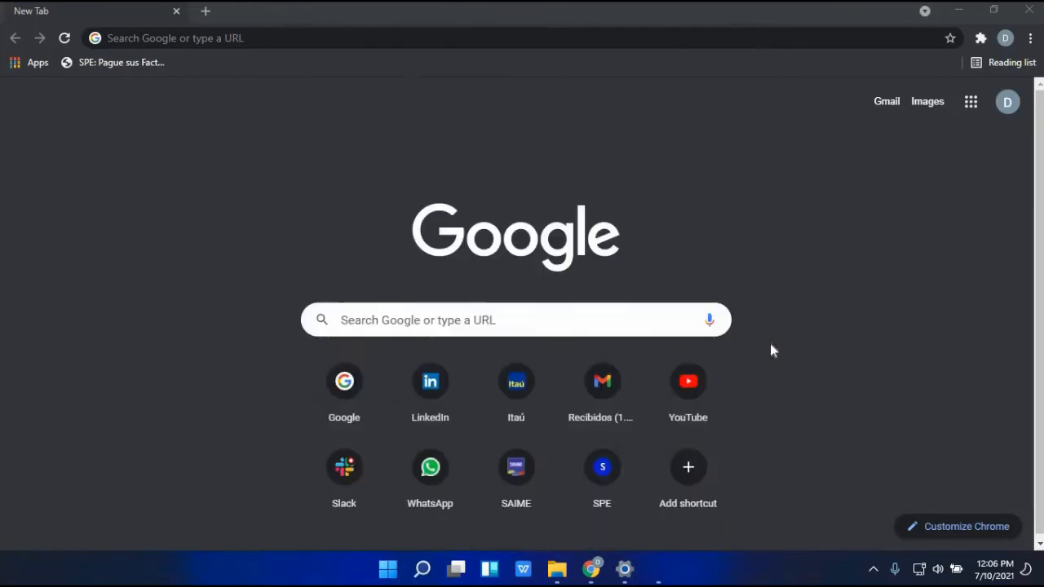
left_click(994, 10)
left_click(327, 238)
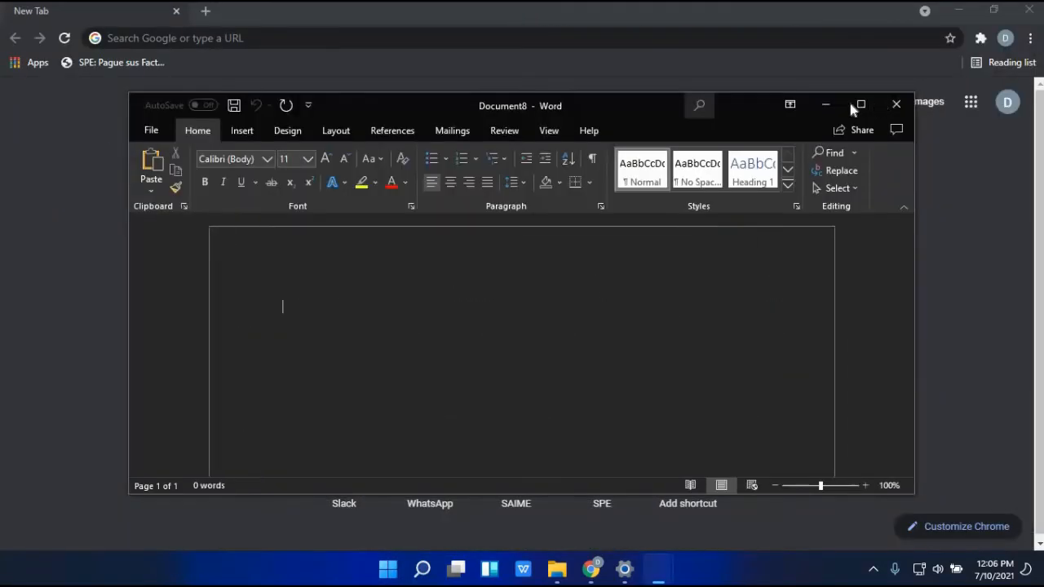
left_click(860, 104)
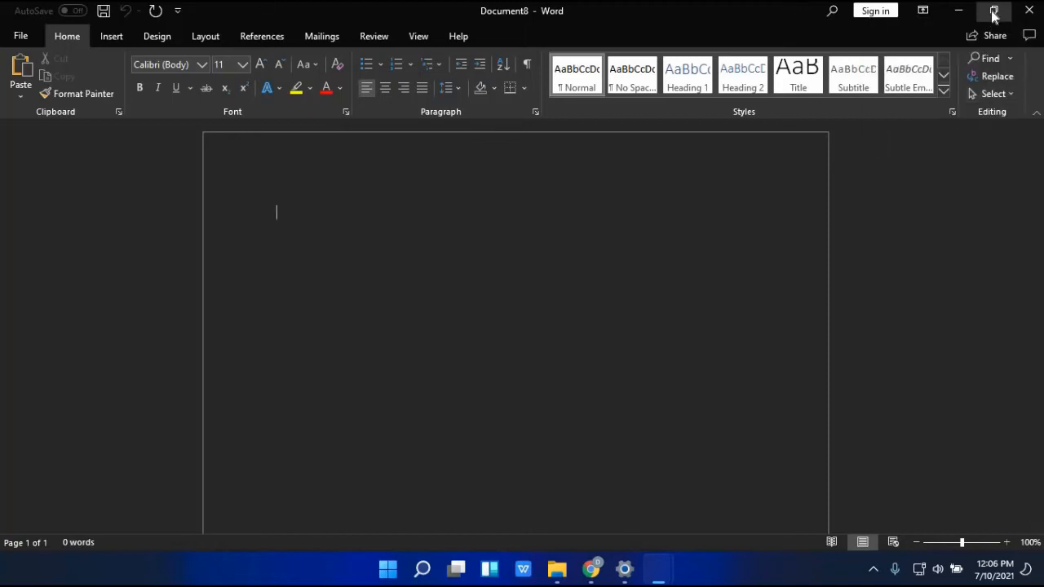
Snap Word to the left half of the three-window layout and fill the right half with Settings above and Google Chrome below
mouse_move(994, 15)
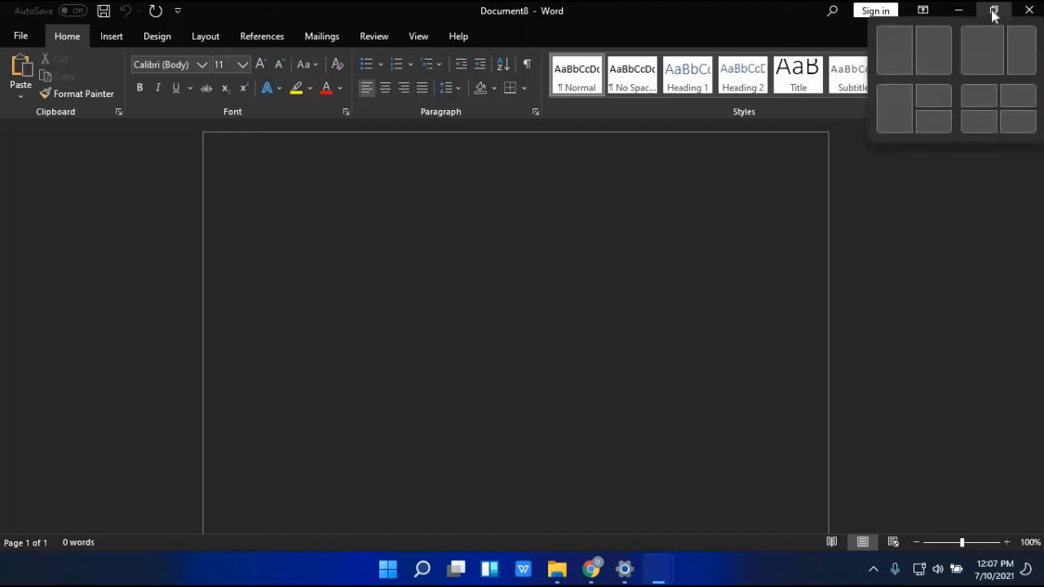
left_click(894, 109)
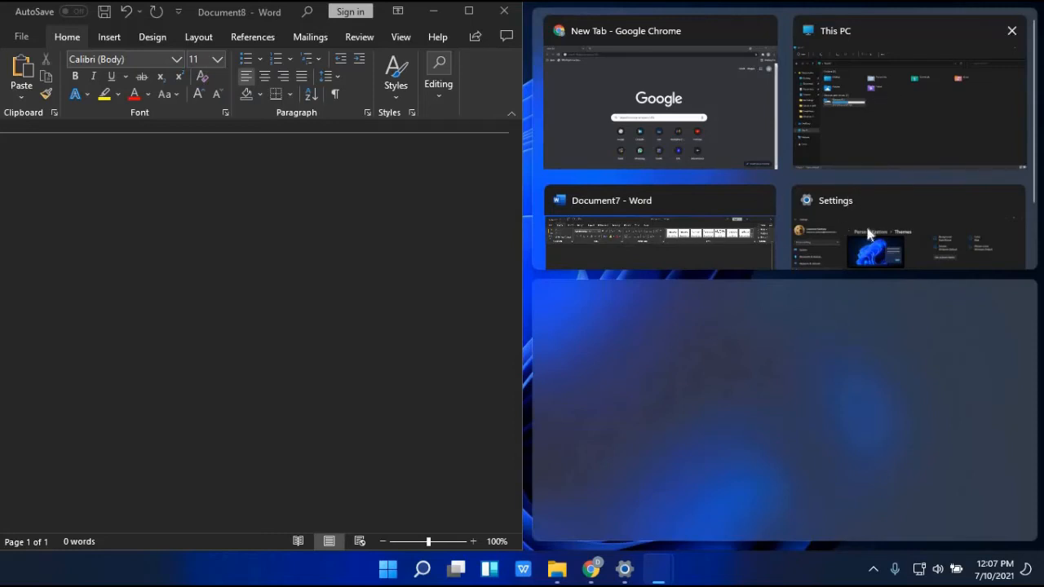
left_click(956, 200)
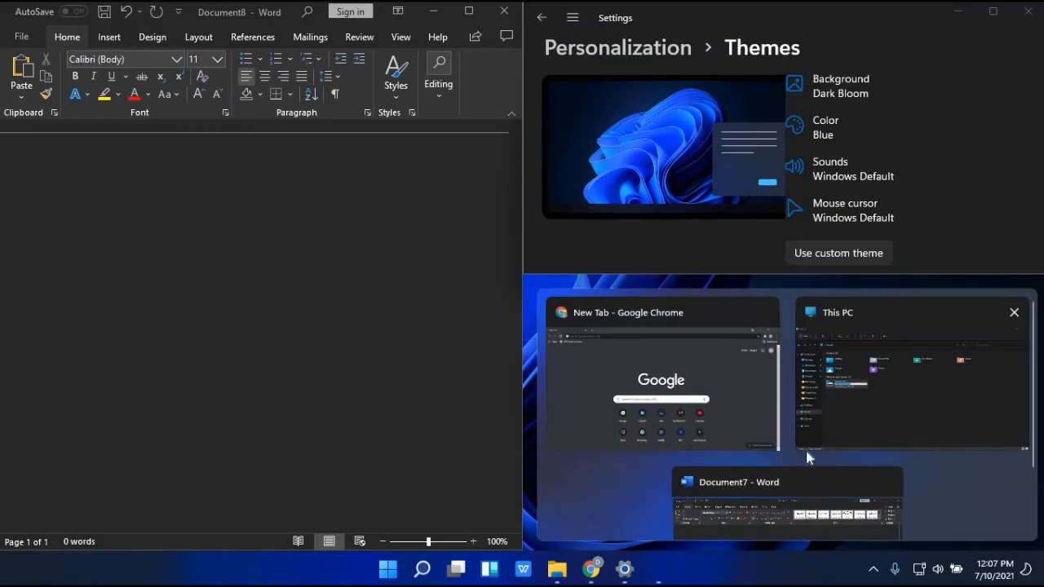
left_click(621, 414)
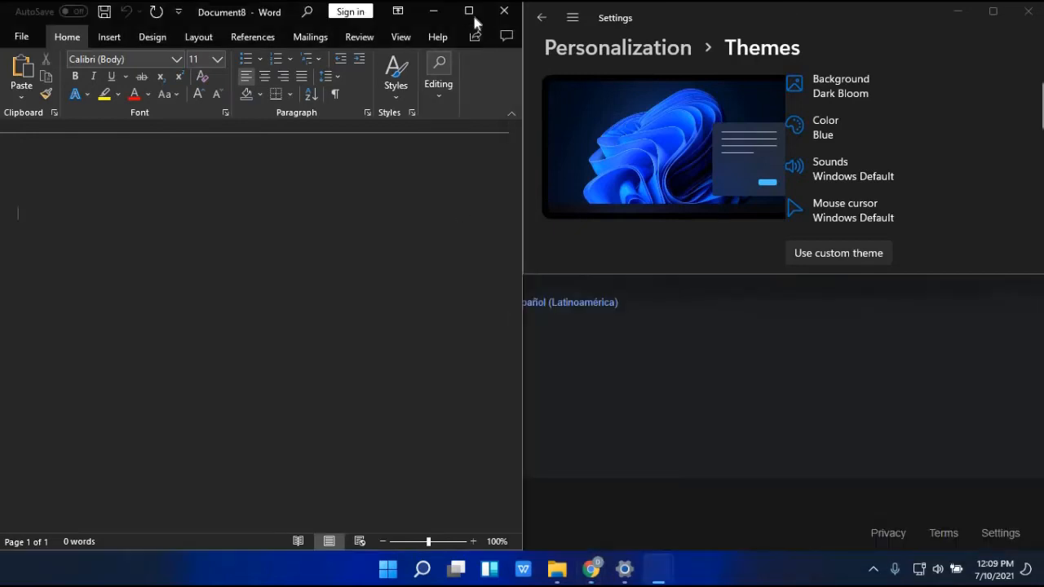
Restore the maximized Chrome window and snap it into the lower-right zone of the three-window layout
left_click(809, 385)
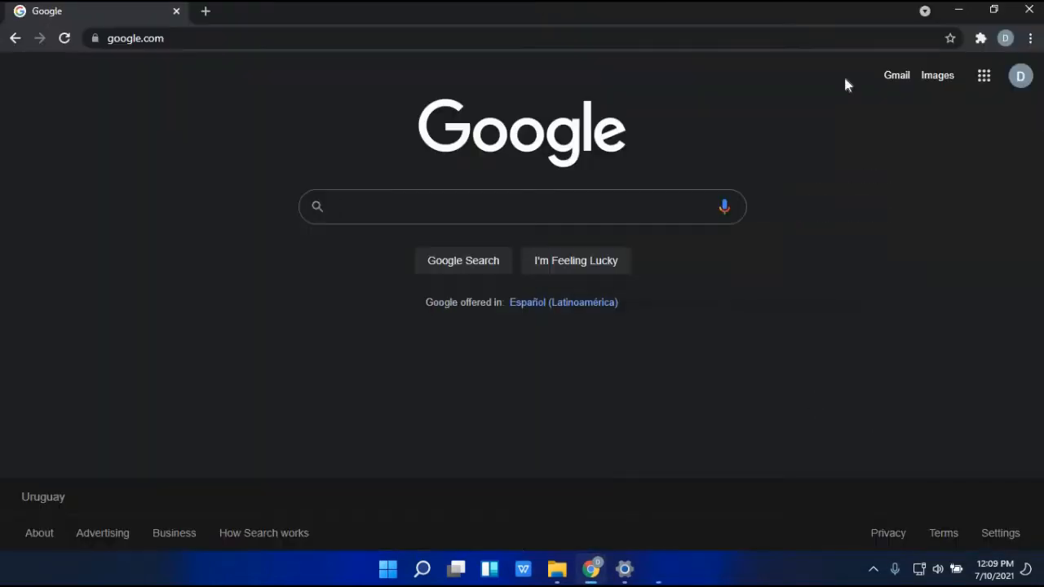
left_click(993, 9)
mouse_move(866, 33)
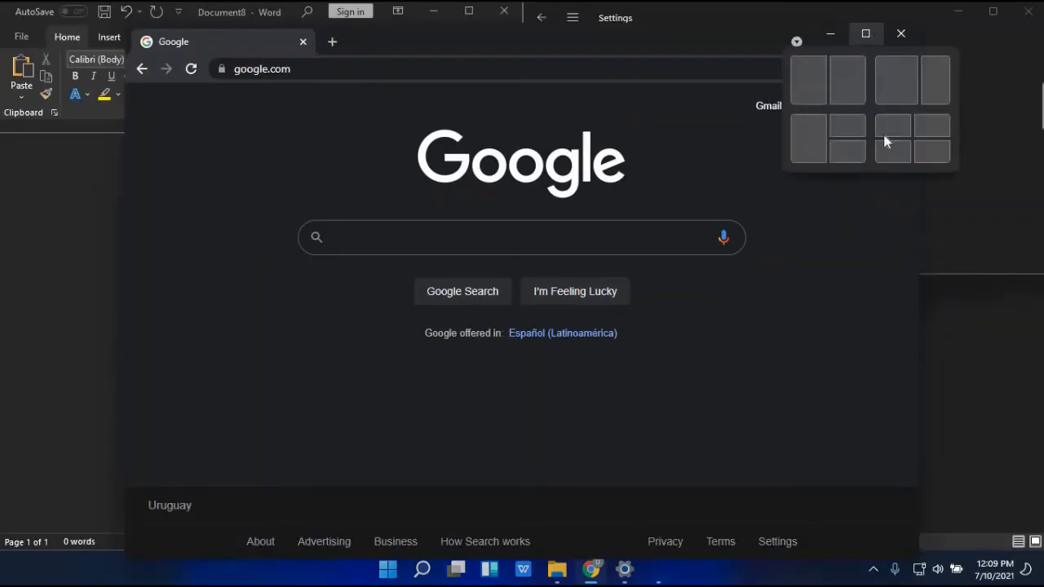
left_click(863, 153)
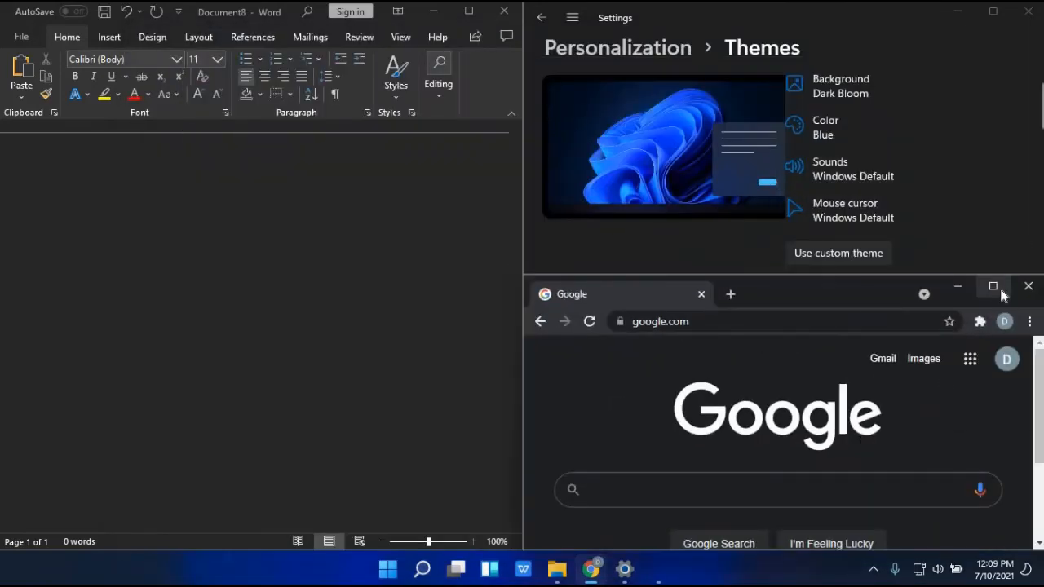
Maximize Chrome and bring back the snapped group of Document8 and Settings from Word's window previews
double_click(700, 283)
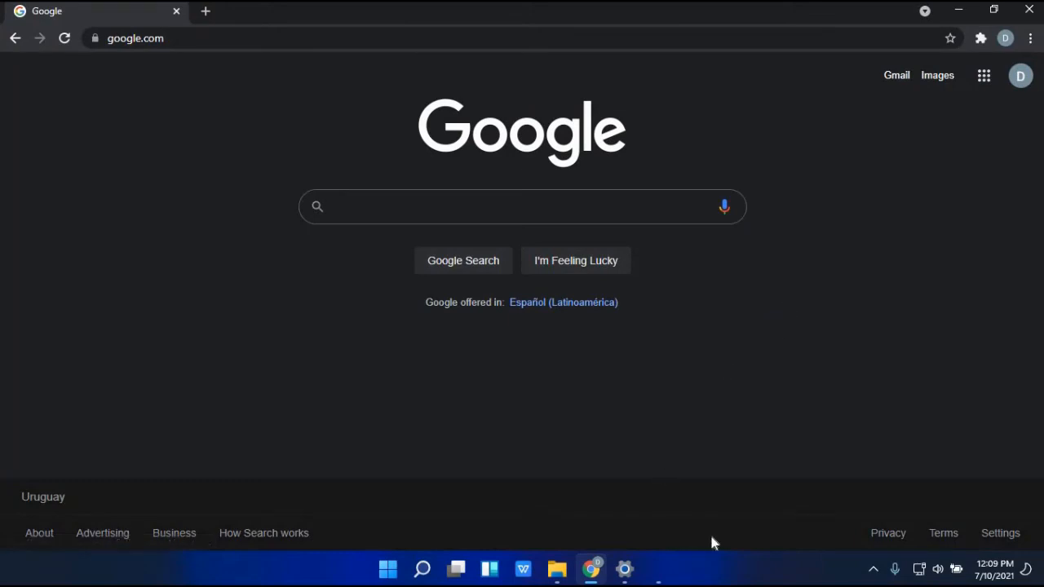
mouse_move(668, 572)
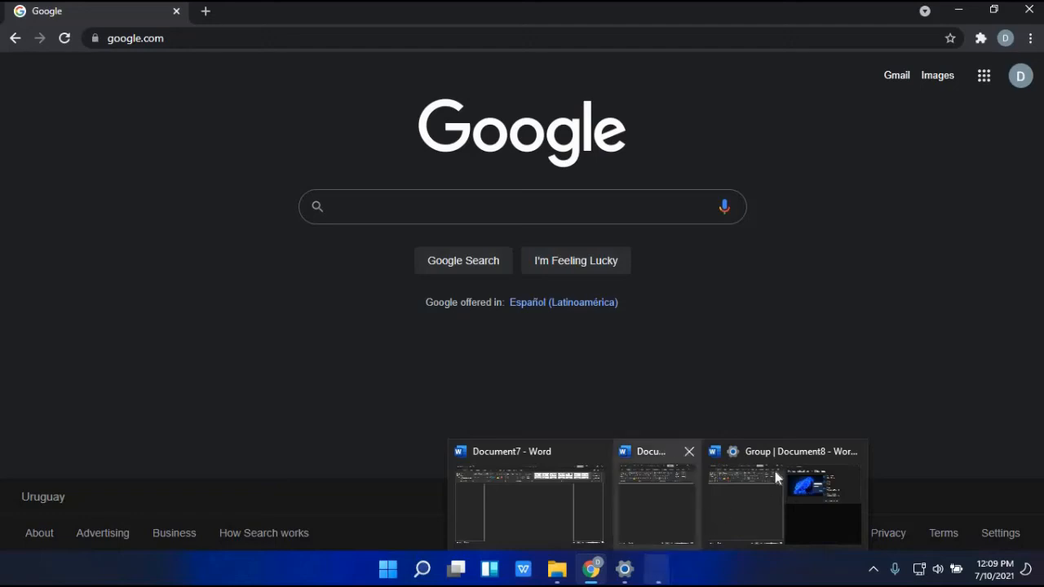
mouse_move(776, 480)
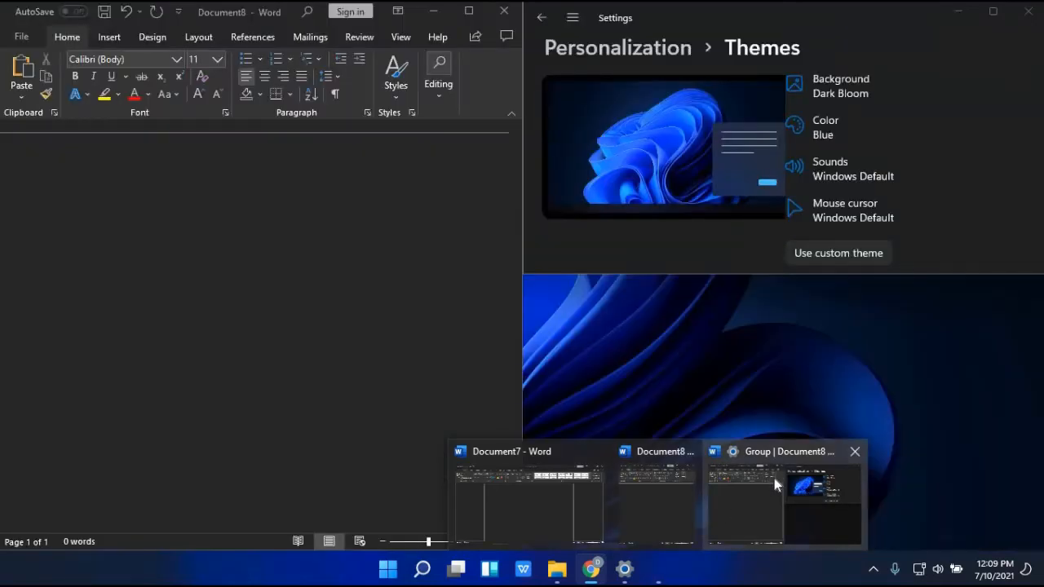
left_click(775, 480)
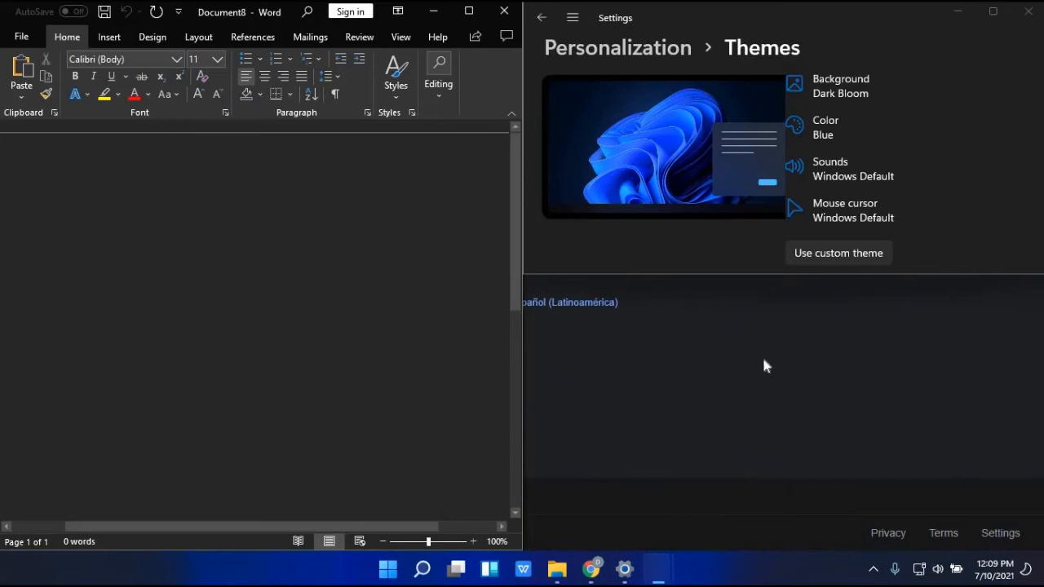
Bring the full-screen Chrome window forward and snap it back beneath Settings in the three-window layout
left_click(717, 365)
mouse_move(995, 13)
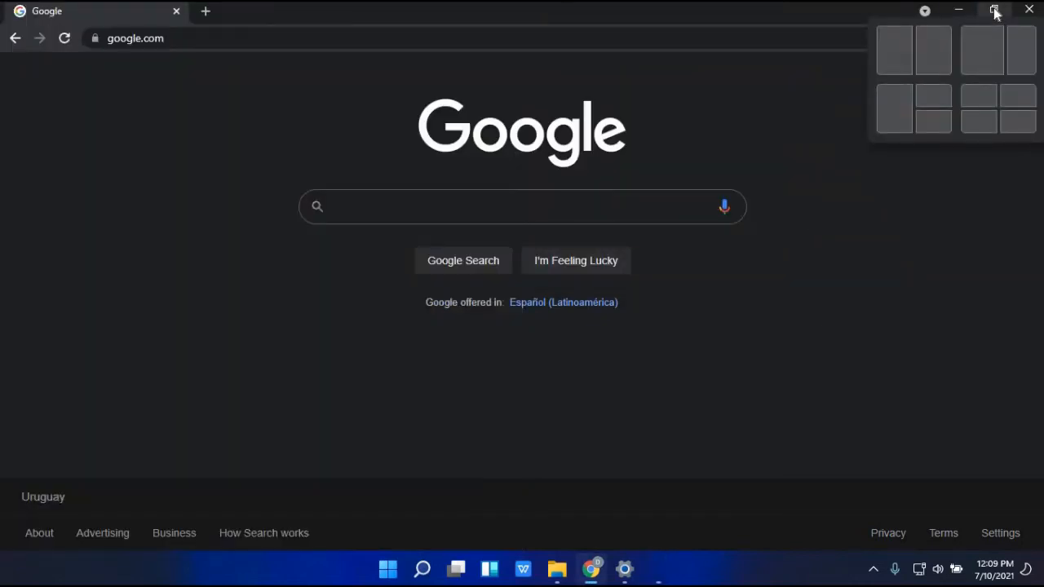
left_click(936, 124)
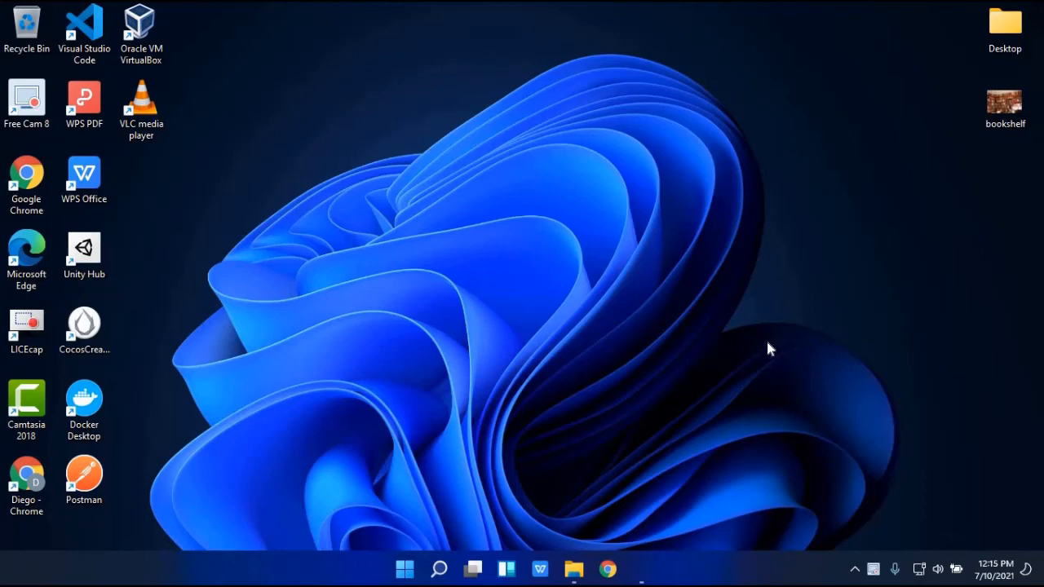
Show the hidden system tray icons
left_click(855, 569)
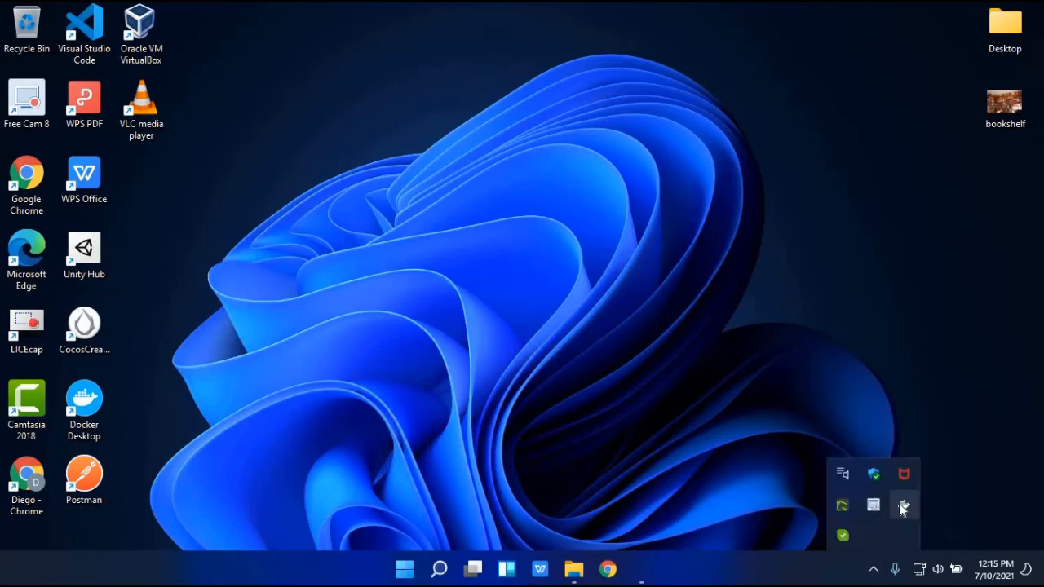
In Google Chrome, search Google for "windows insider program" and open the official Windows Insider website
left_click(477, 377)
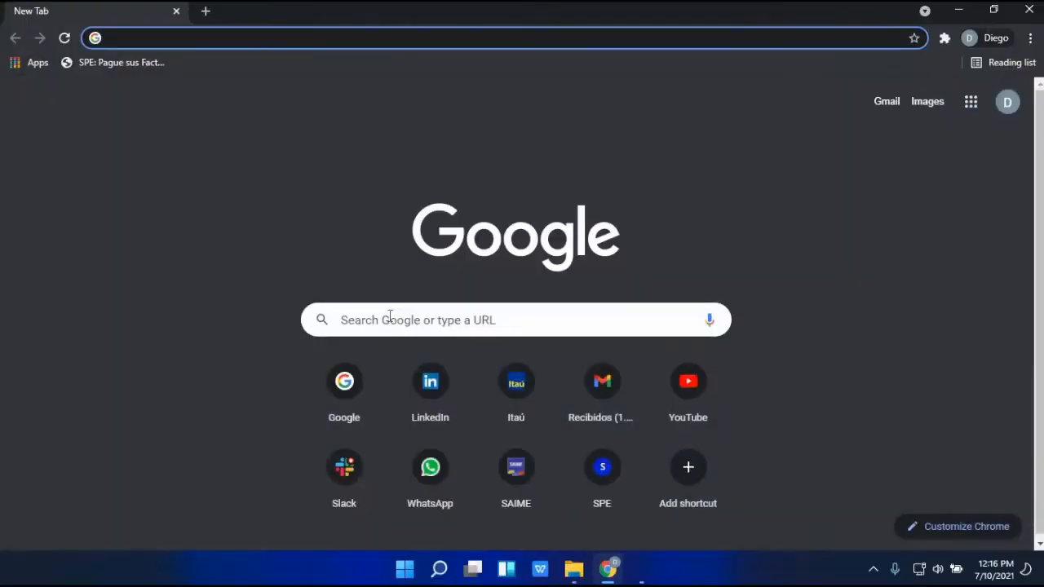
left_click(357, 377)
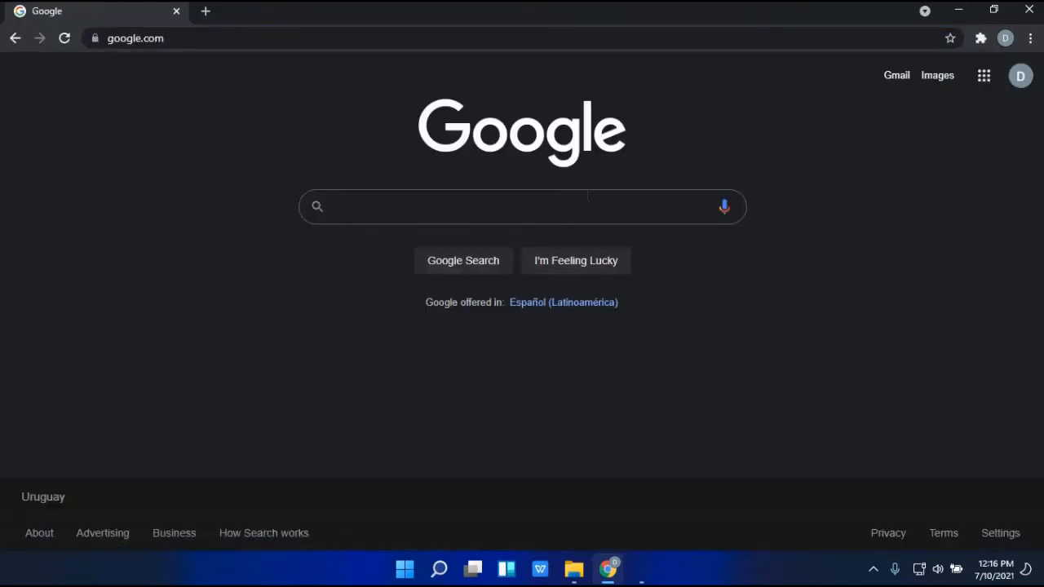
left_click(589, 200)
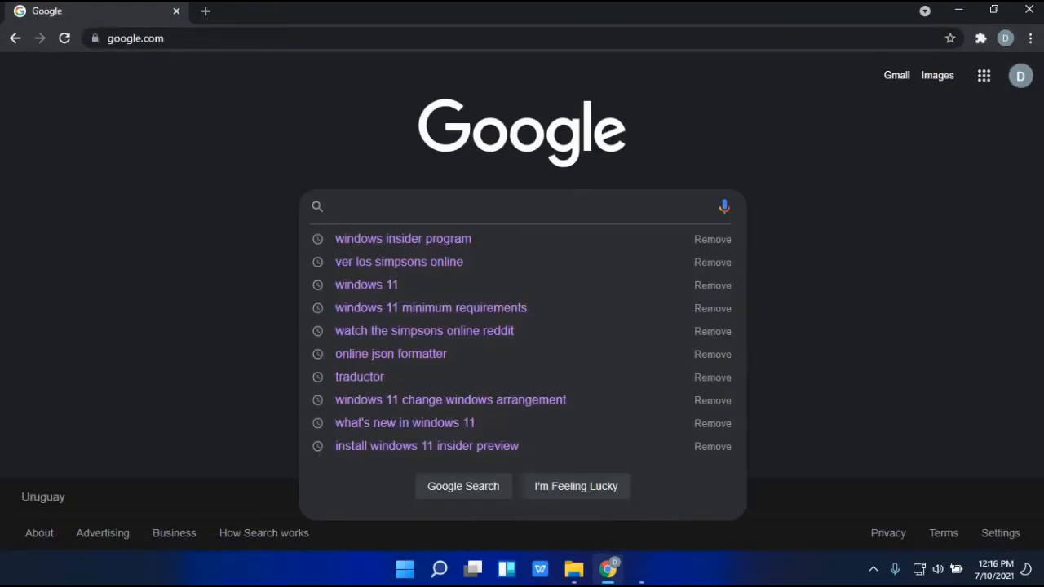
left_click(30, 235)
left_click(448, 216)
left_click(304, 238)
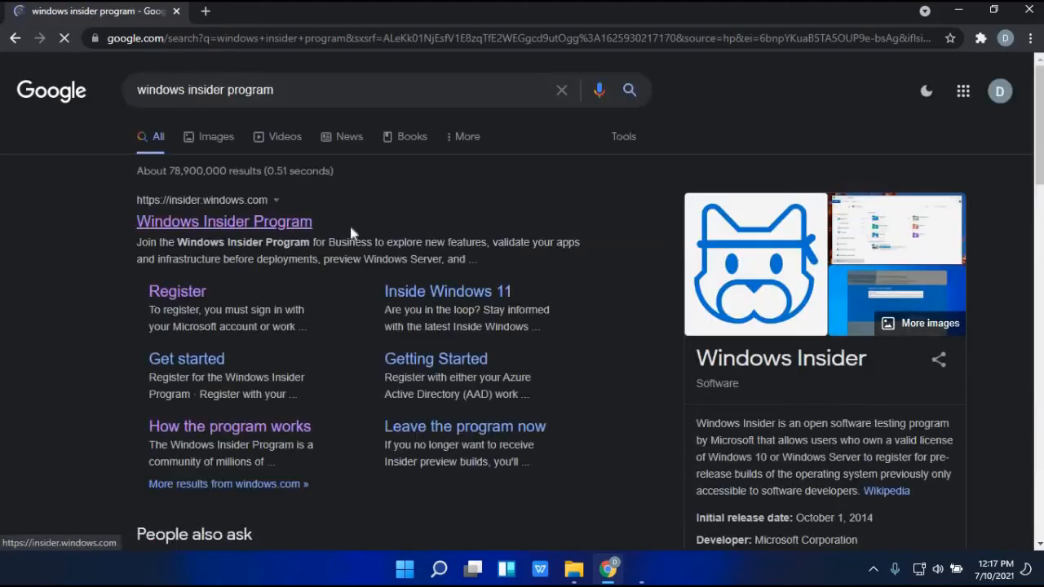
left_click(208, 224)
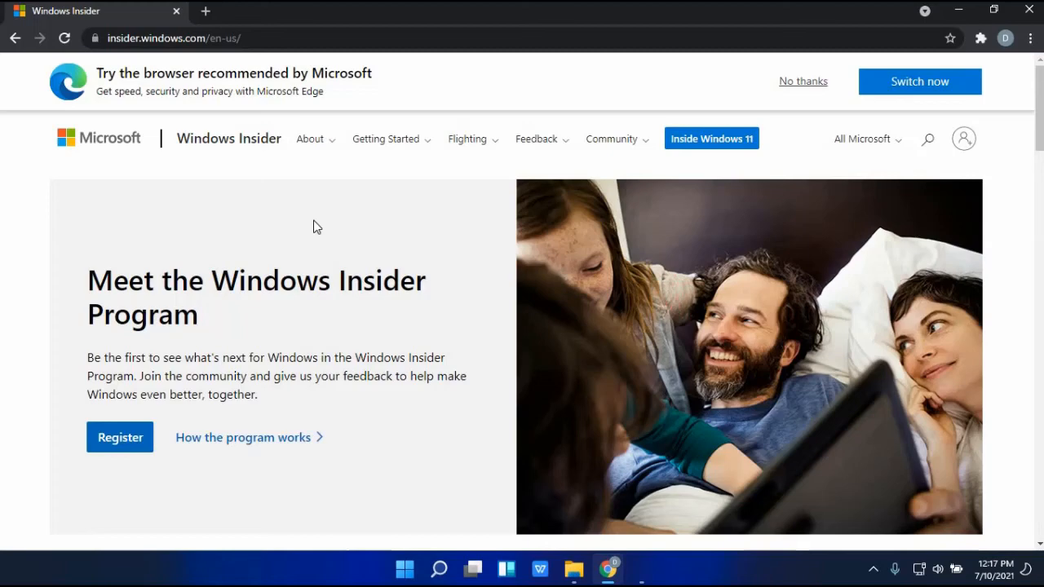
Open the Windows Update page in Settings and keep the window maximized
left_click(405, 569)
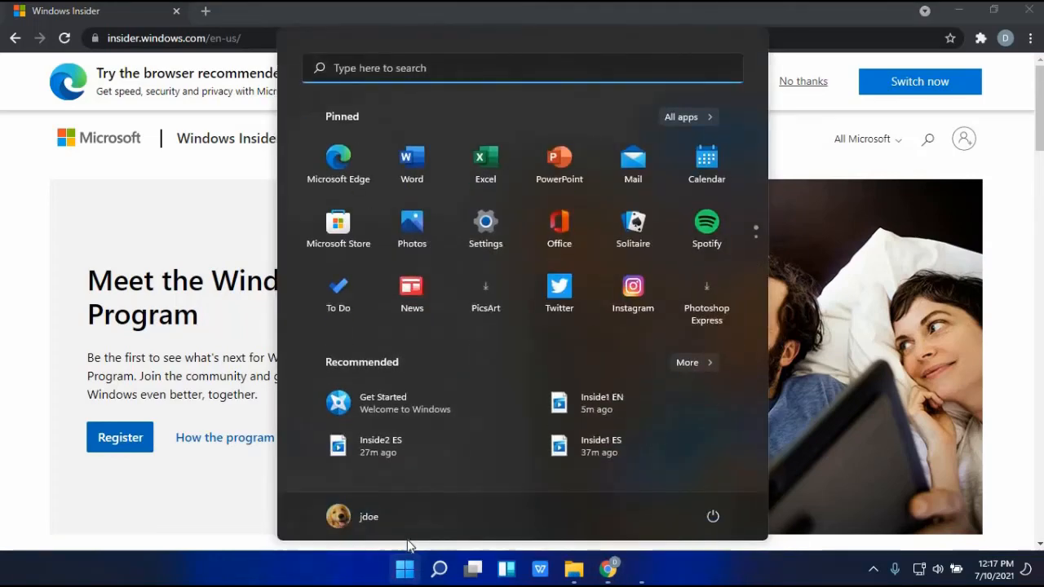
left_click(489, 228)
left_click(624, 62)
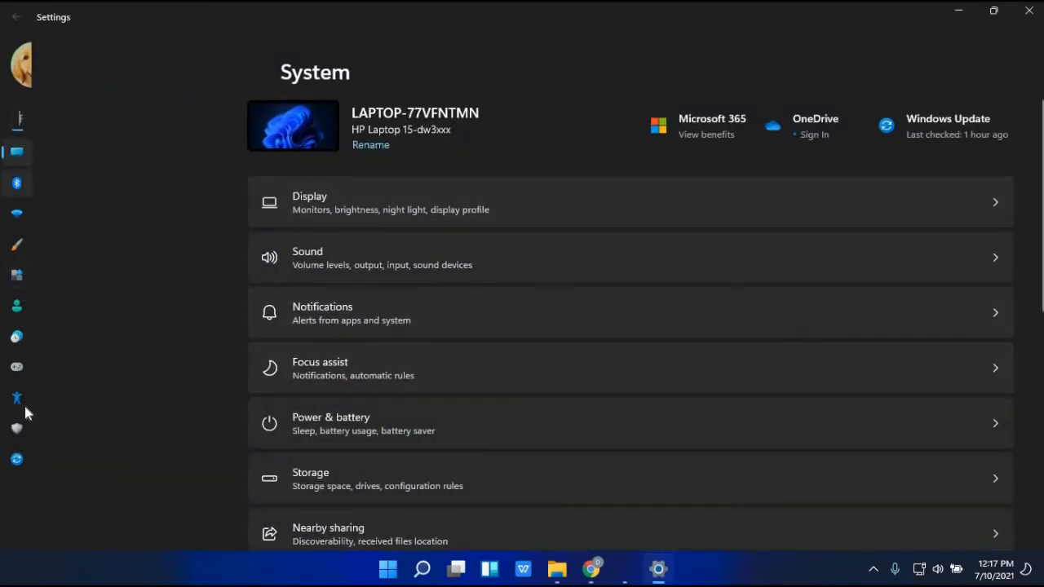
left_click(16, 460)
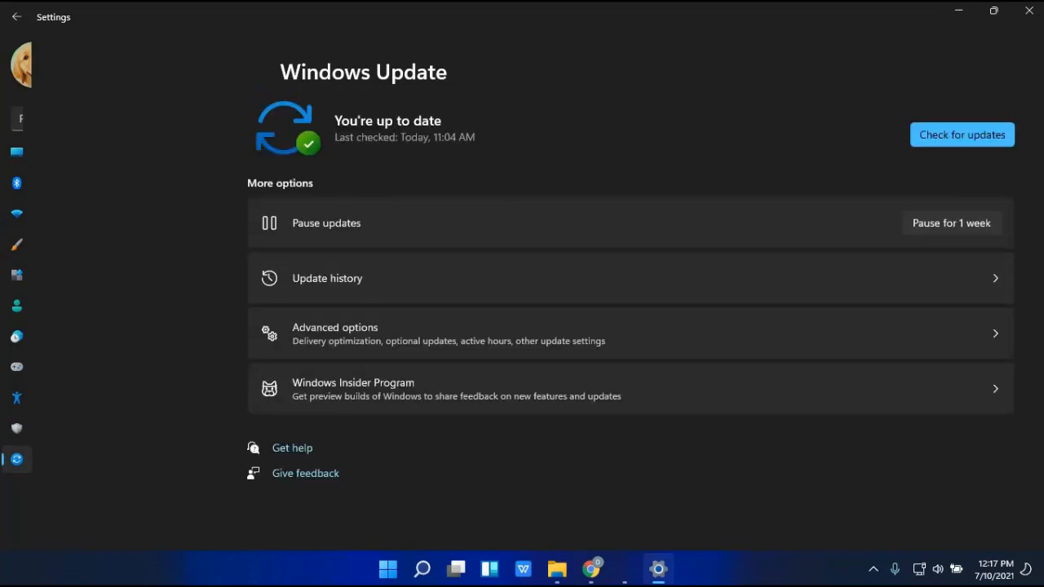
double_click(745, 21)
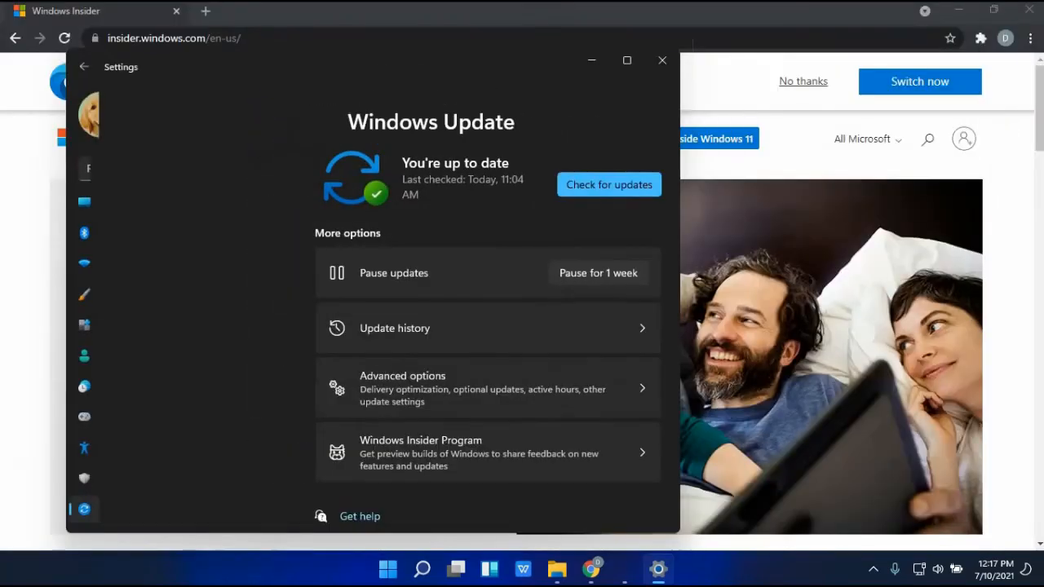
left_click(628, 61)
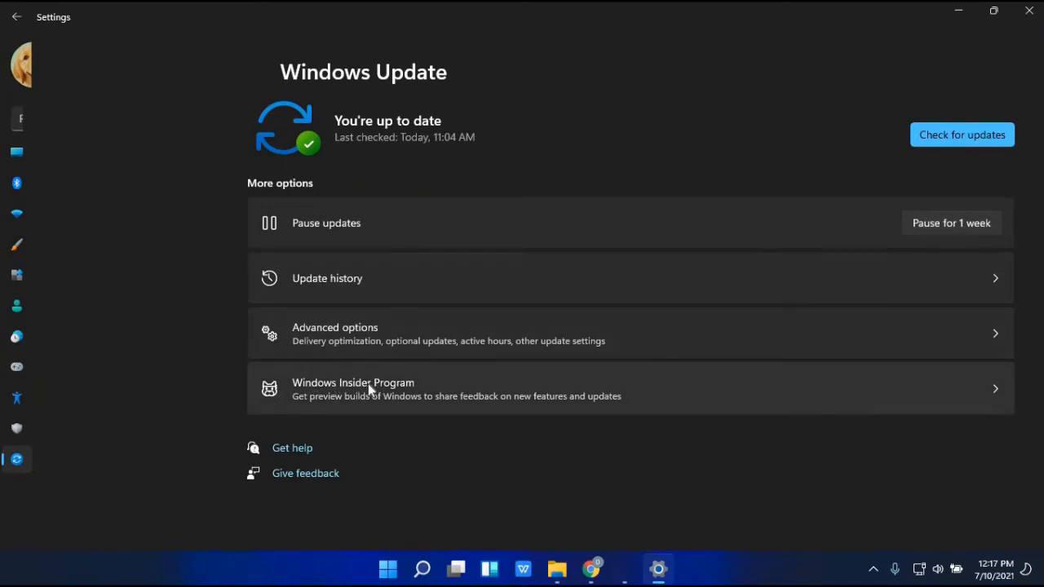
Open the Windows Insider Program page and expand the Insider settings to view the available channels
left_click(547, 371)
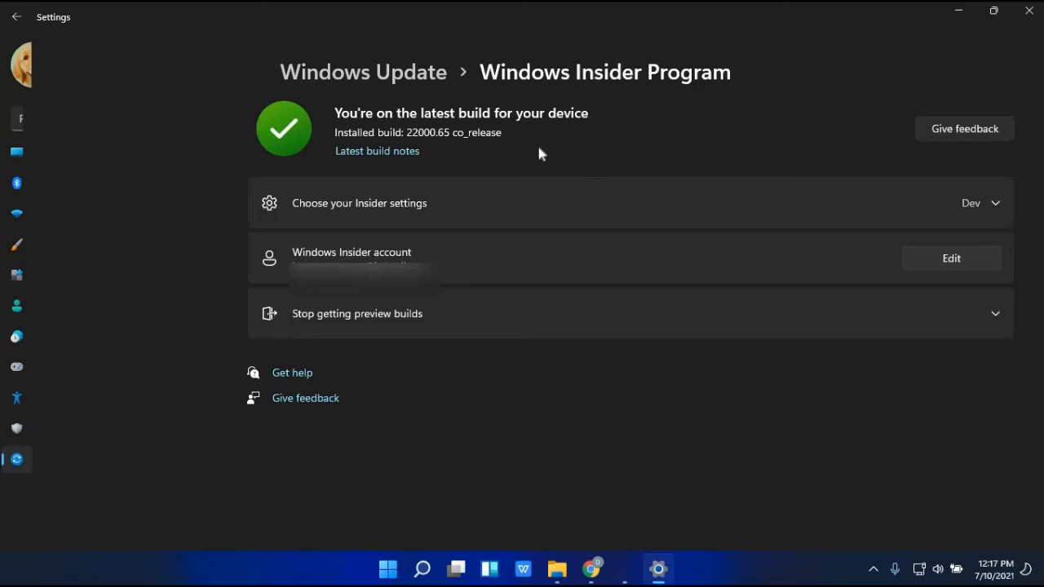
left_click(549, 204)
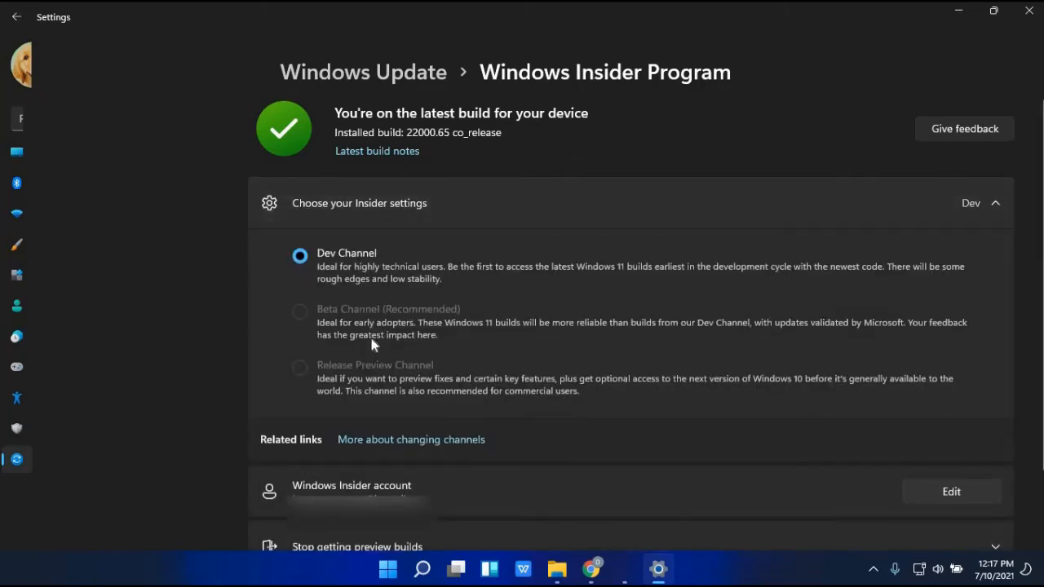